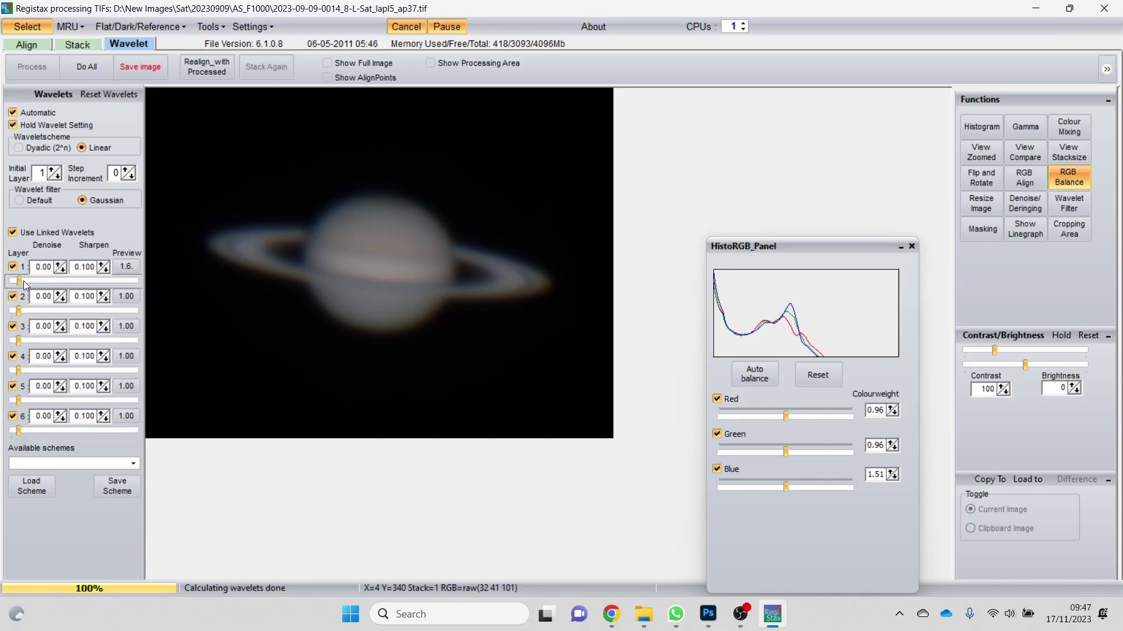
Step: Raise wavelet layer 1 to full strength with the Jupiter linked wavelets scheme
{"action": "left_click", "coordinate": [24, 281]}
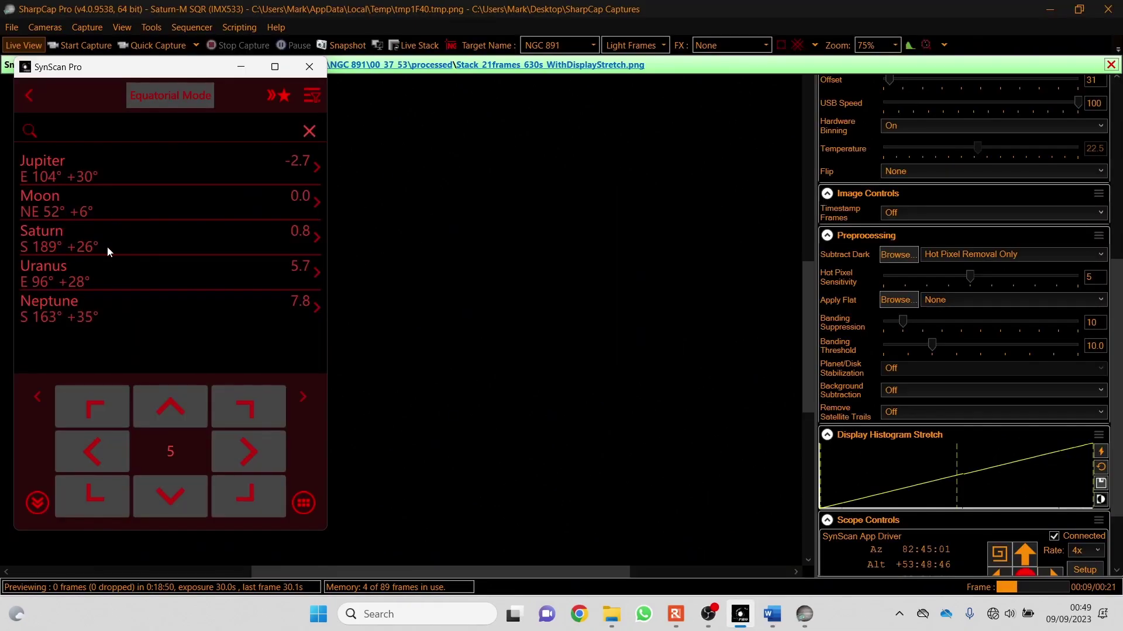
{"action": "left_click", "coordinate": [121, 241]}
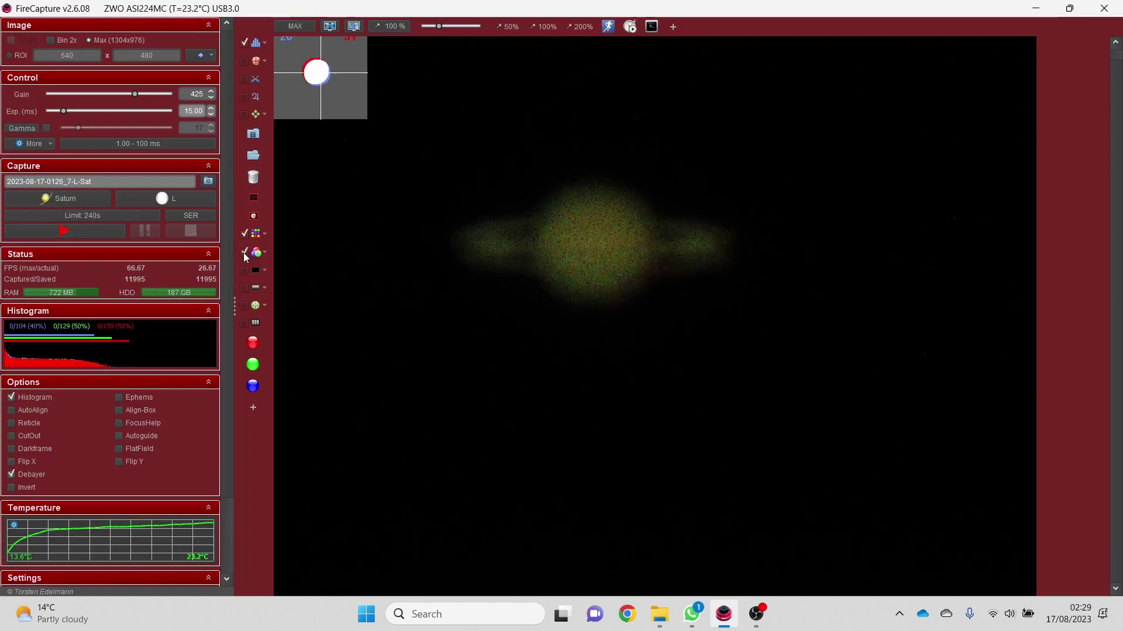
Step: Turn off Debayer so the 640x480 Saturn preview shows in greyscale
{"action": "left_click", "coordinate": [245, 252]}
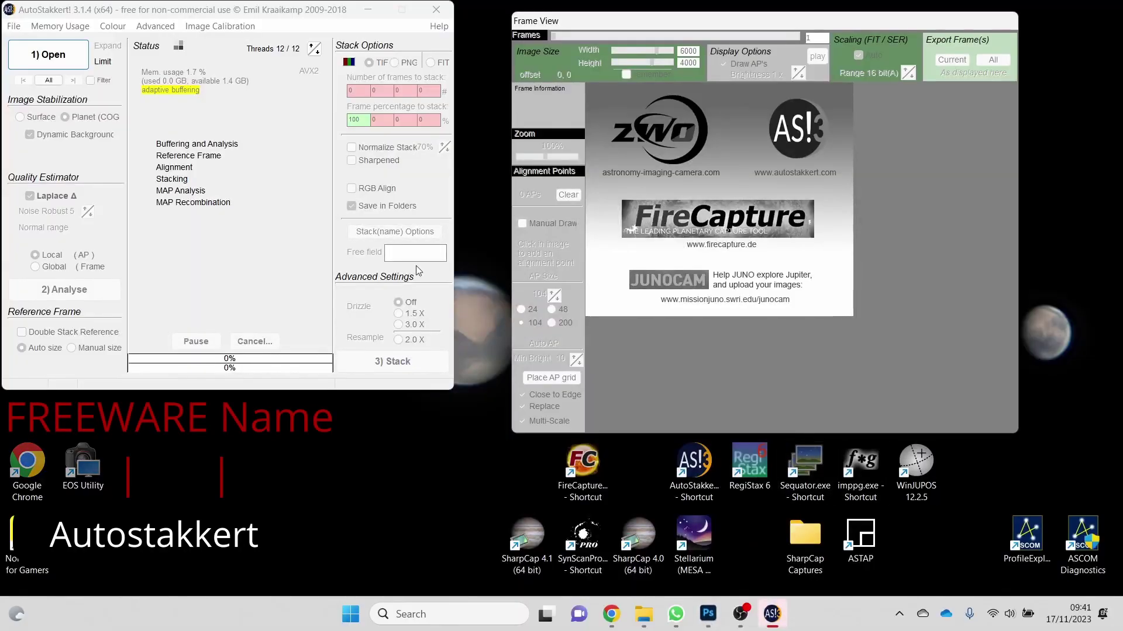
Step: Load all nine Saturn AVI recordings into AutoStakkert!
{"action": "left_click", "coordinate": [48, 54]}
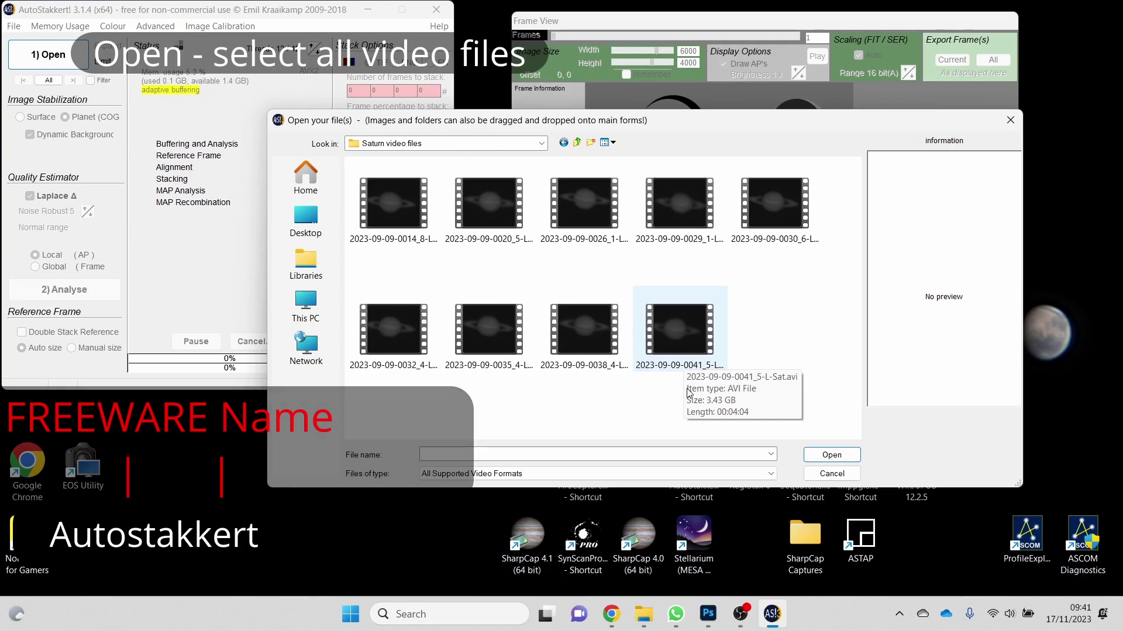
{"action": "left_click", "coordinate": [389, 216]}
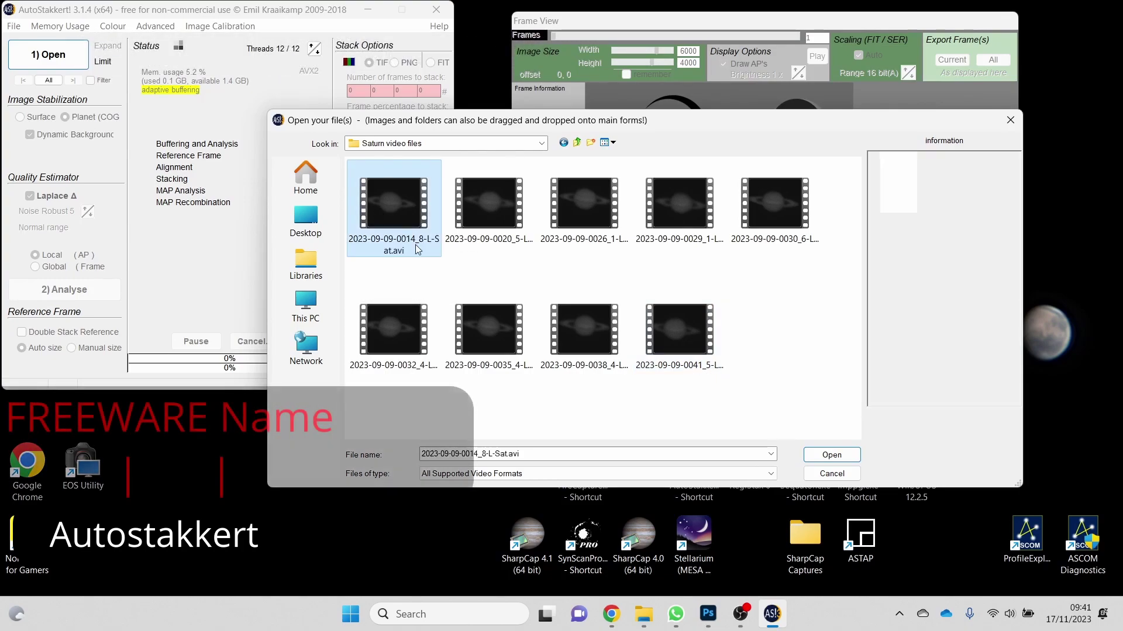
{"action": "left_click", "coordinate": [678, 327], "text": "shift"}
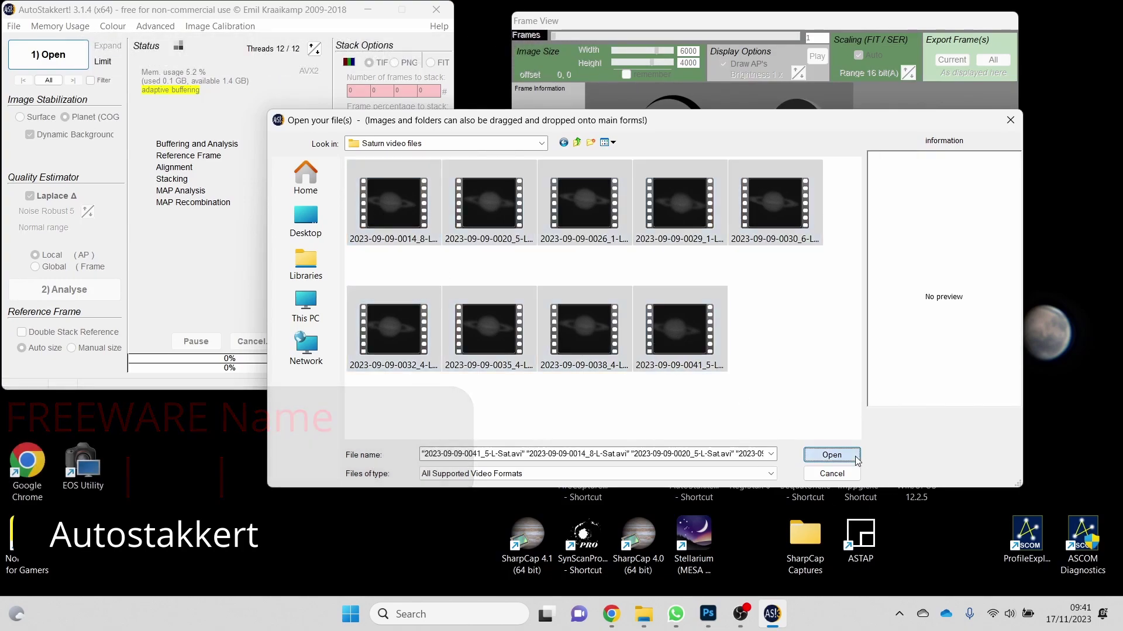
{"action": "left_click", "coordinate": [856, 460]}
Step: Place the alignment point grid, set stacks of 1000 and 2000 frames, and start stacking
{"action": "left_click", "coordinate": [551, 378]}
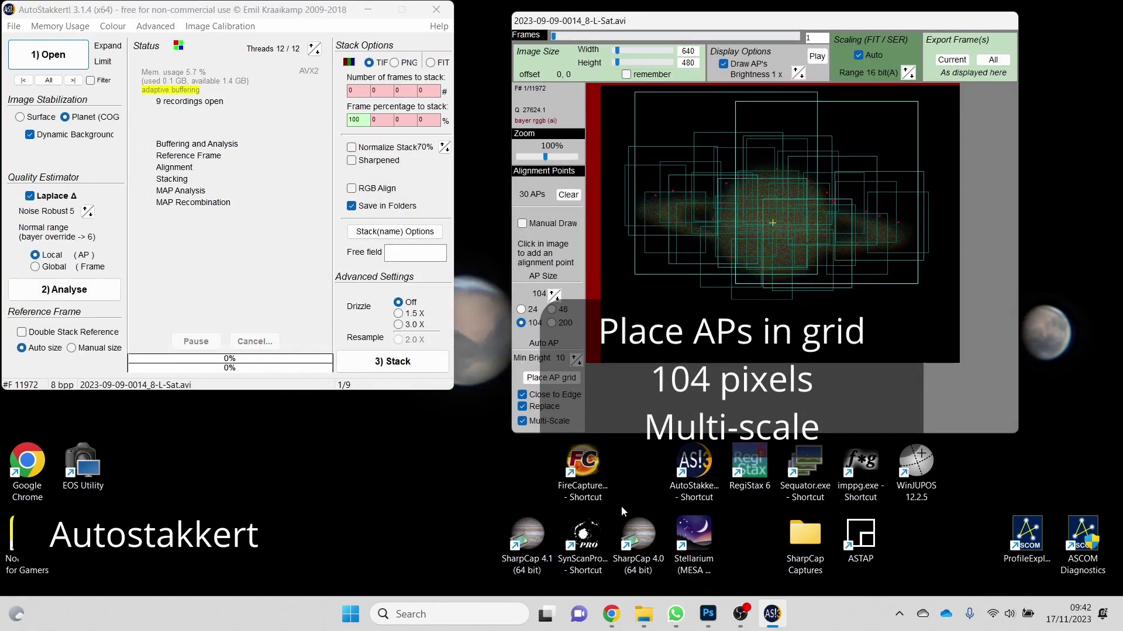
{"action": "left_click", "coordinate": [357, 91]}
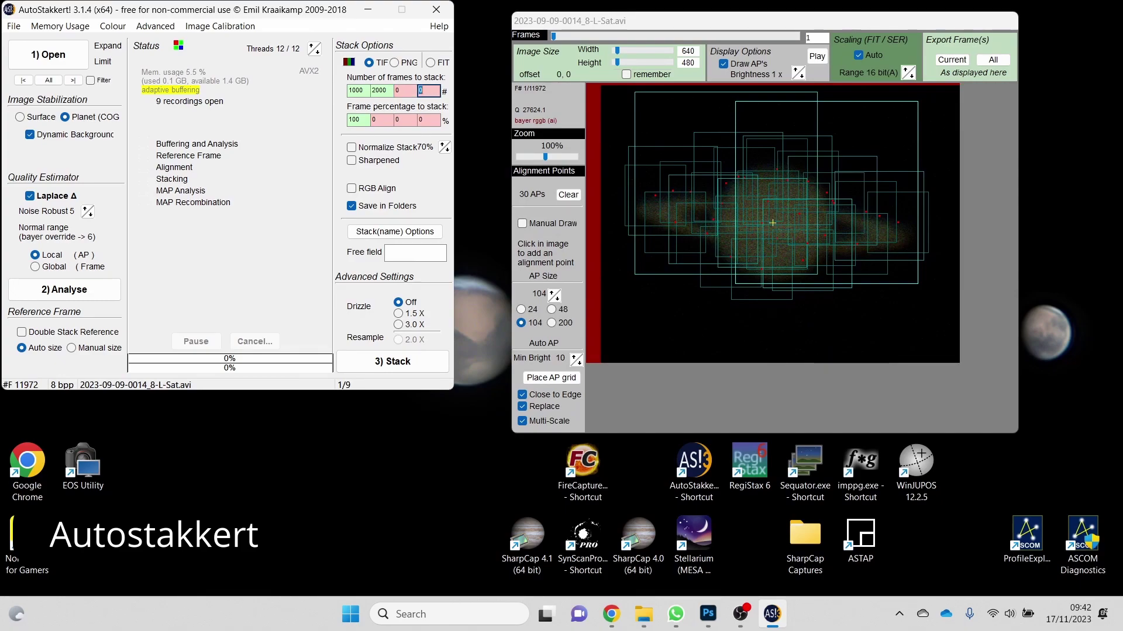
{"action": "left_click", "coordinate": [420, 365]}
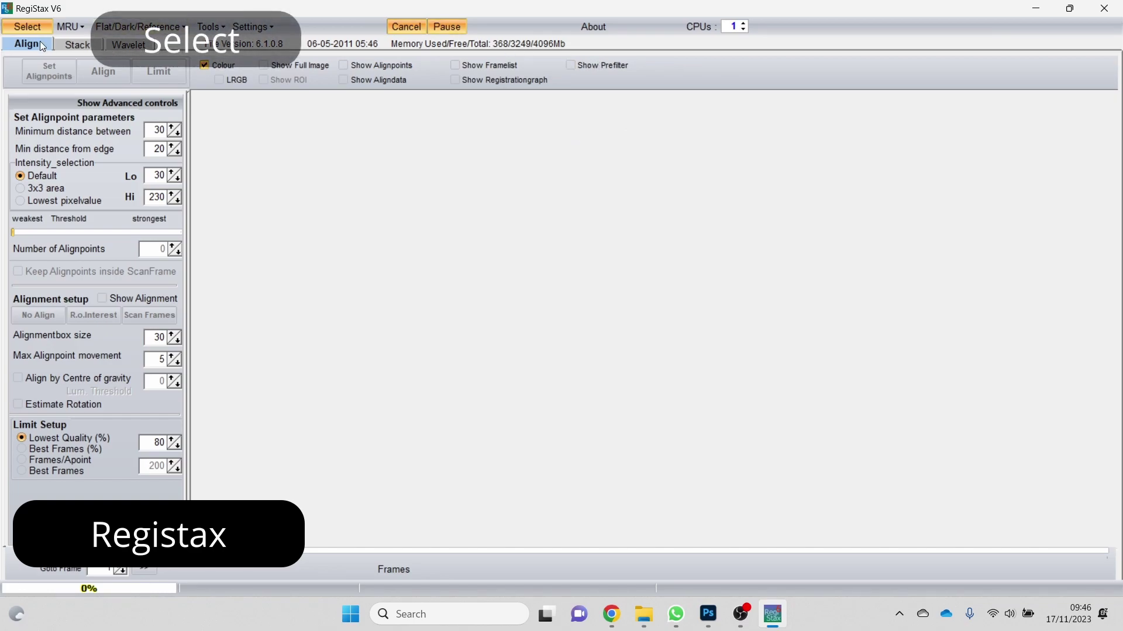
Step: Open the stacked 0014 Saturn TIFF and drag wavelet layer 1 to full strength
{"action": "left_click", "coordinate": [29, 27]}
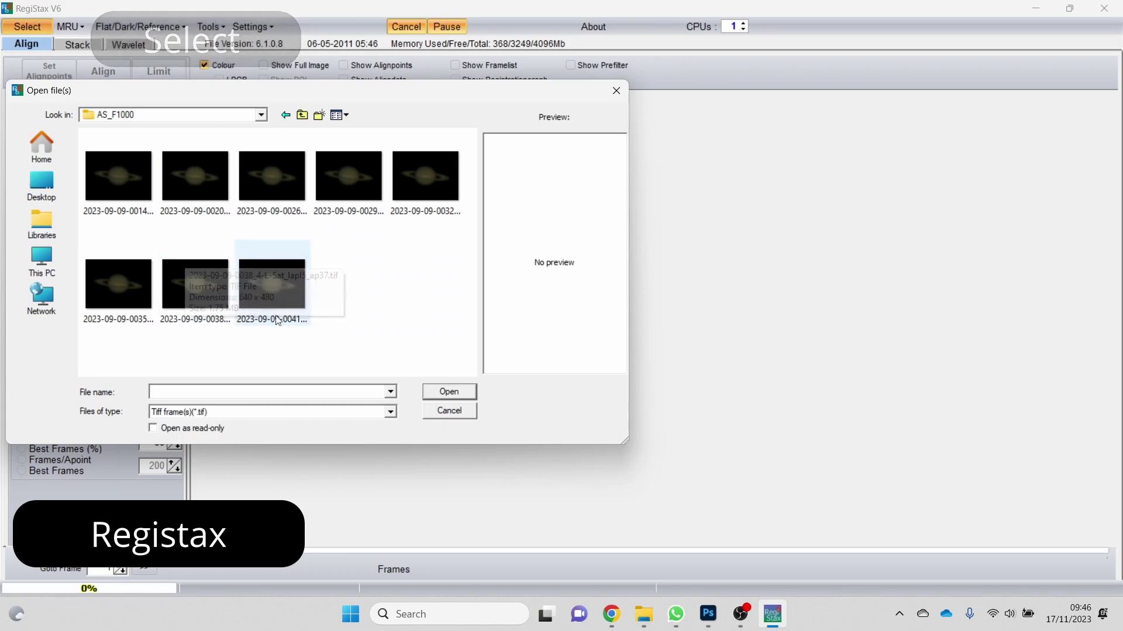
{"action": "double_click", "coordinate": [124, 166]}
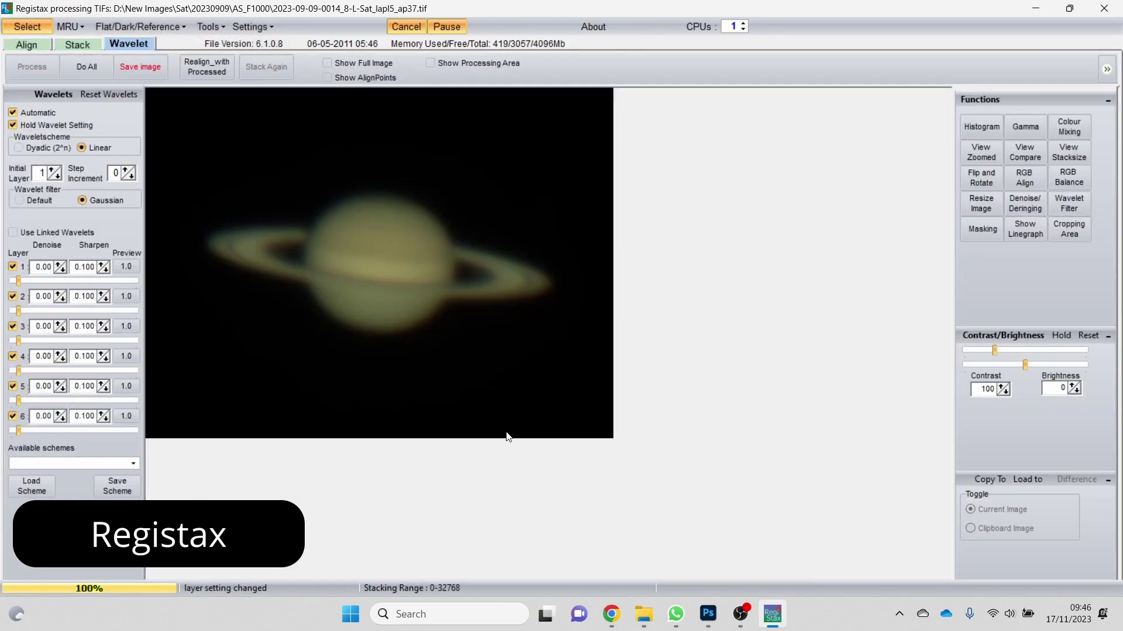
{"action": "left_click", "coordinate": [1072, 173]}
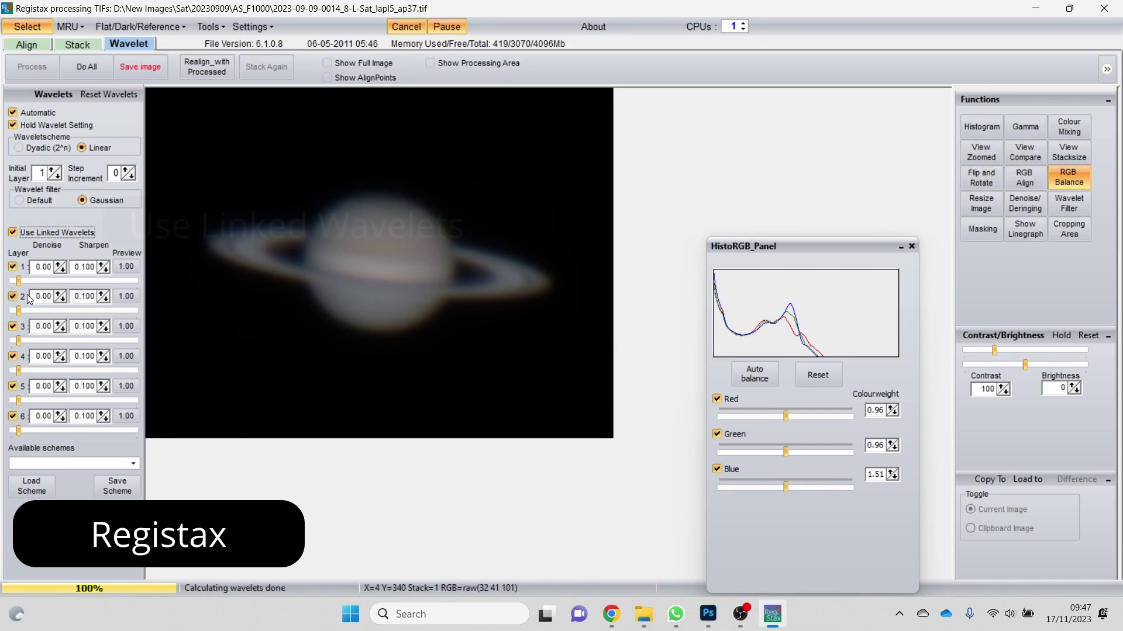
{"action": "left_click_drag", "start_coordinate": [19, 281], "coordinate": [137, 281]}
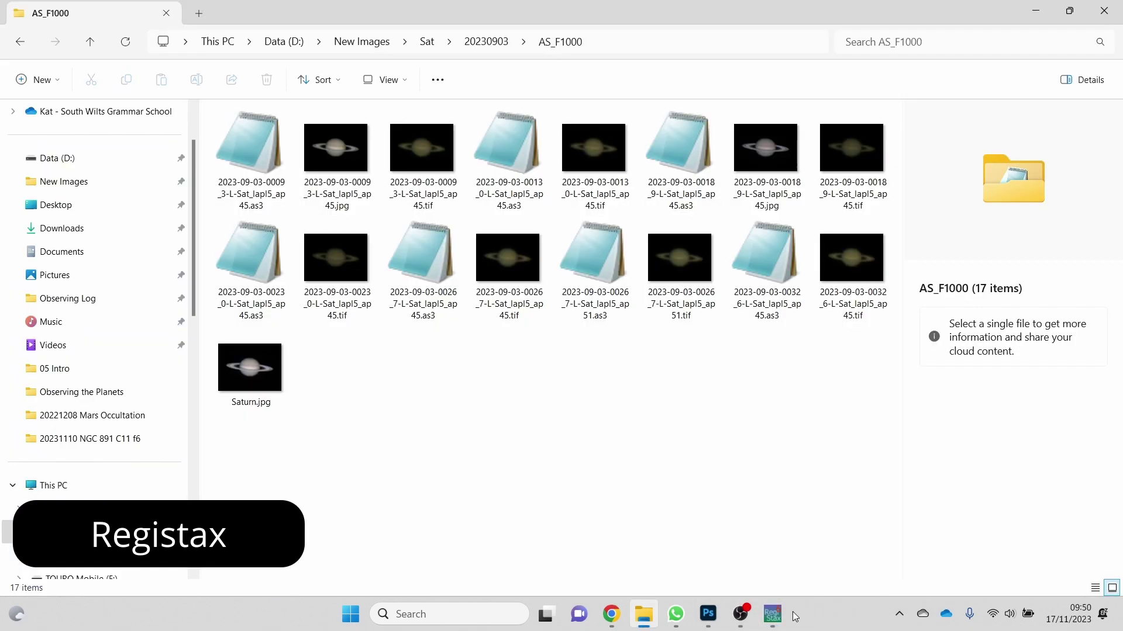
Step: Return to RegiStax and save the sharpened Saturn image as a TIF
{"action": "left_click", "coordinate": [771, 624]}
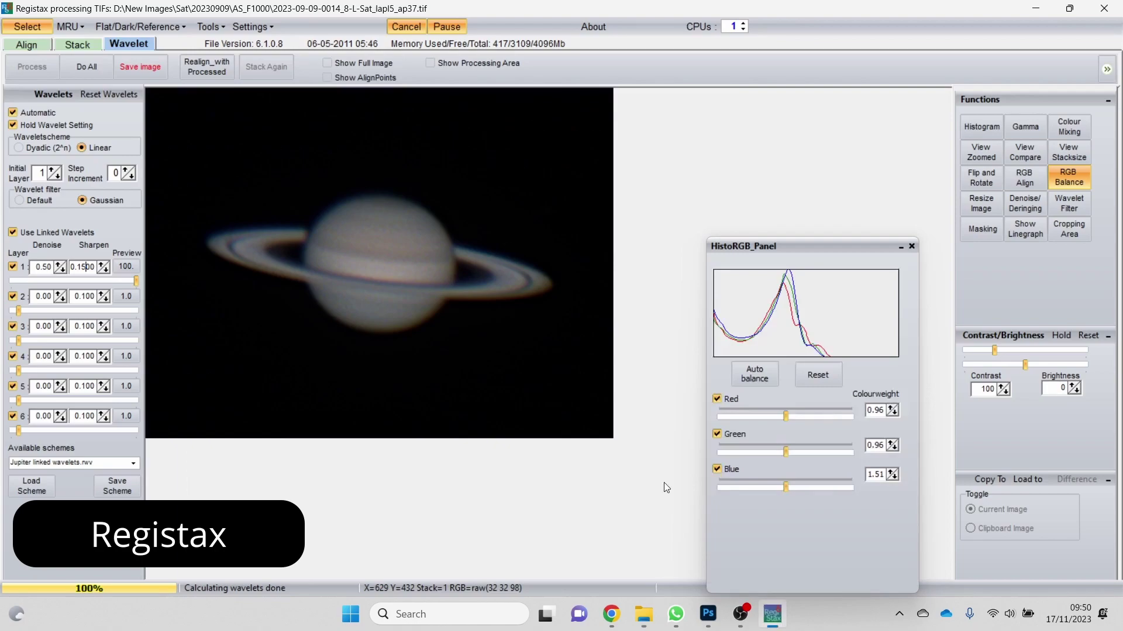
{"action": "left_click", "coordinate": [141, 79]}
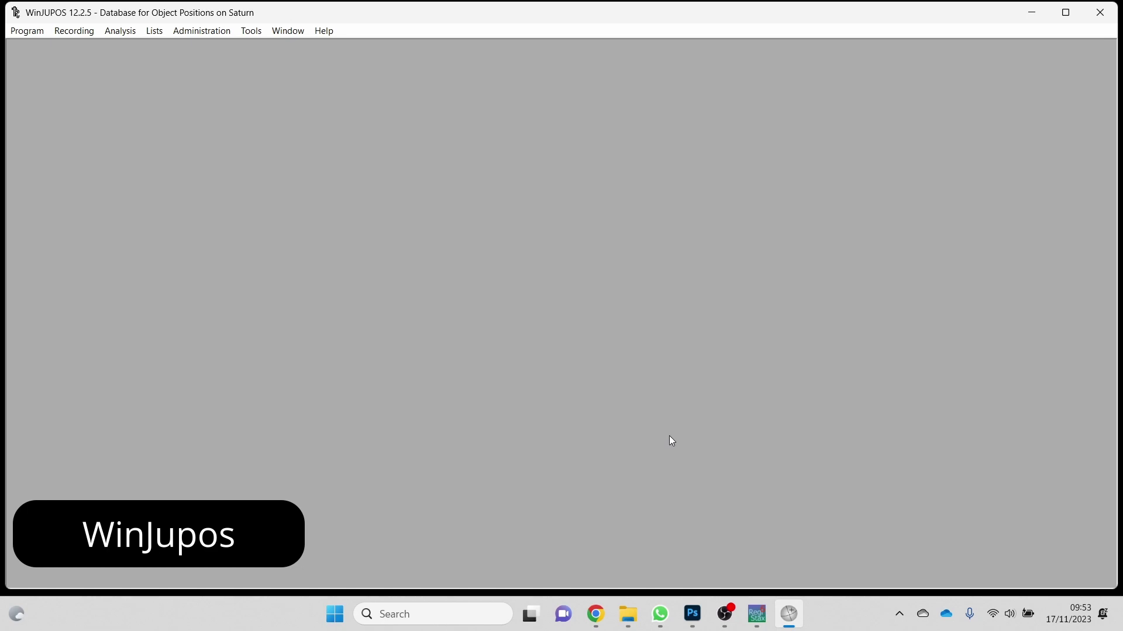
Step: Confirm Saturn as the celestial body in WinJUPOS
{"action": "left_click", "coordinate": [27, 31]}
{"action": "mouse_move", "coordinate": [42, 57]}
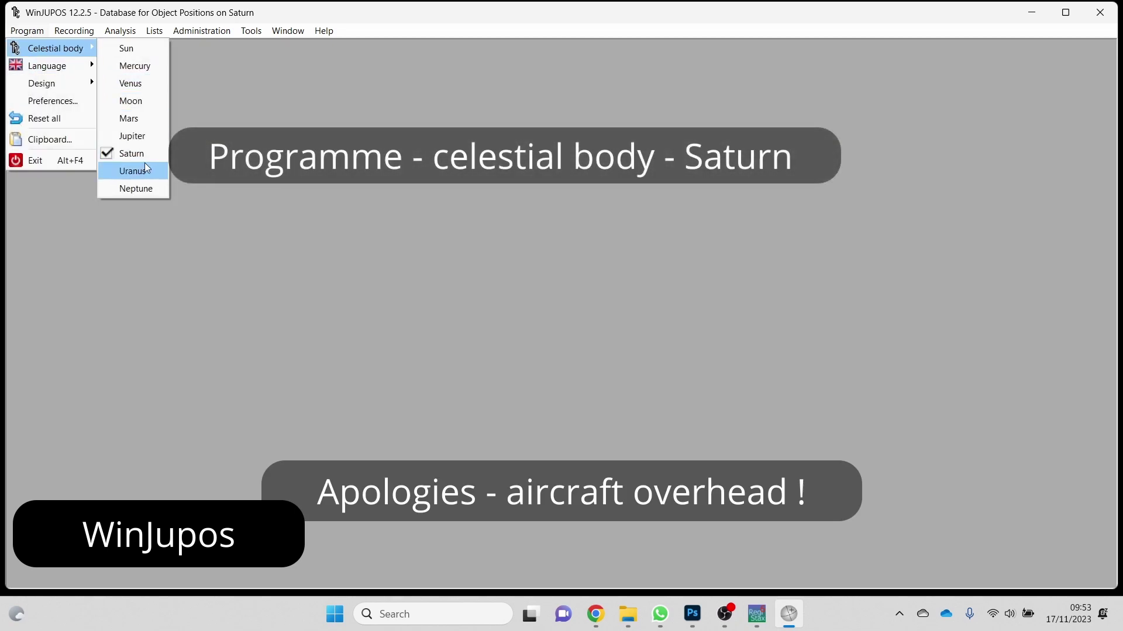
{"action": "left_click", "coordinate": [132, 153]}
{"action": "left_click", "coordinate": [73, 31]}
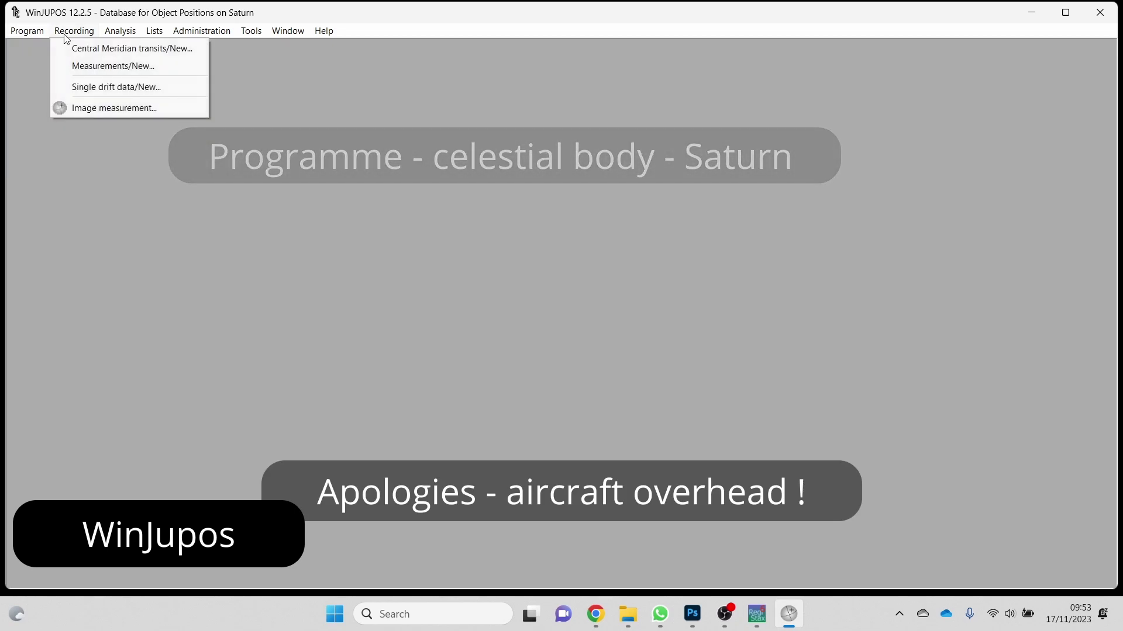
{"action": "left_click", "coordinate": [129, 108]}
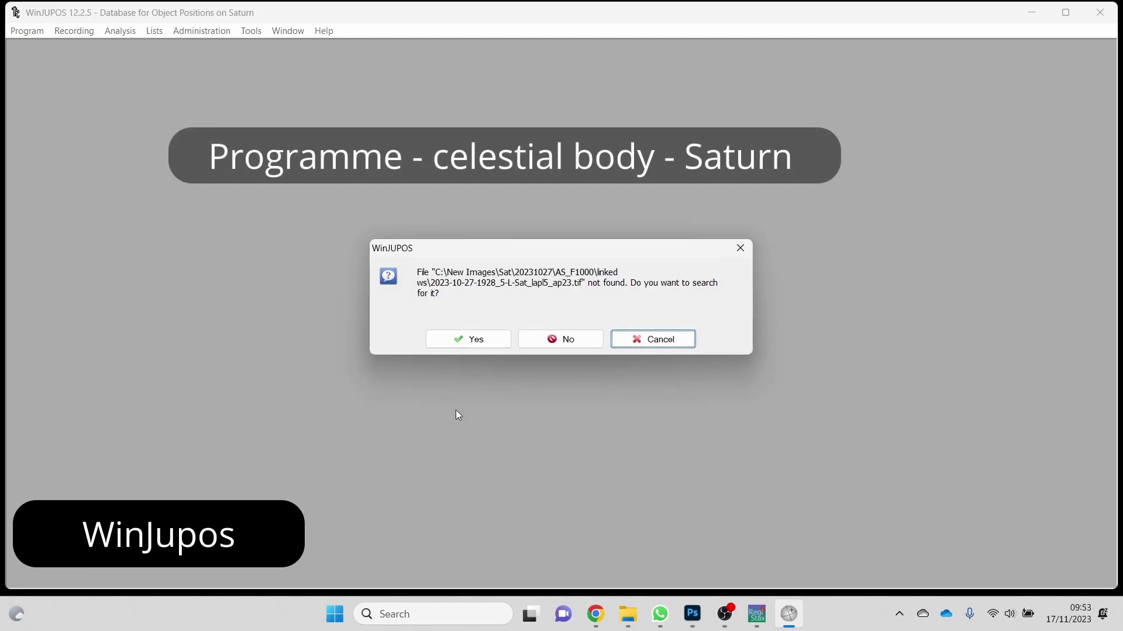
{"action": "left_click", "coordinate": [468, 340]}
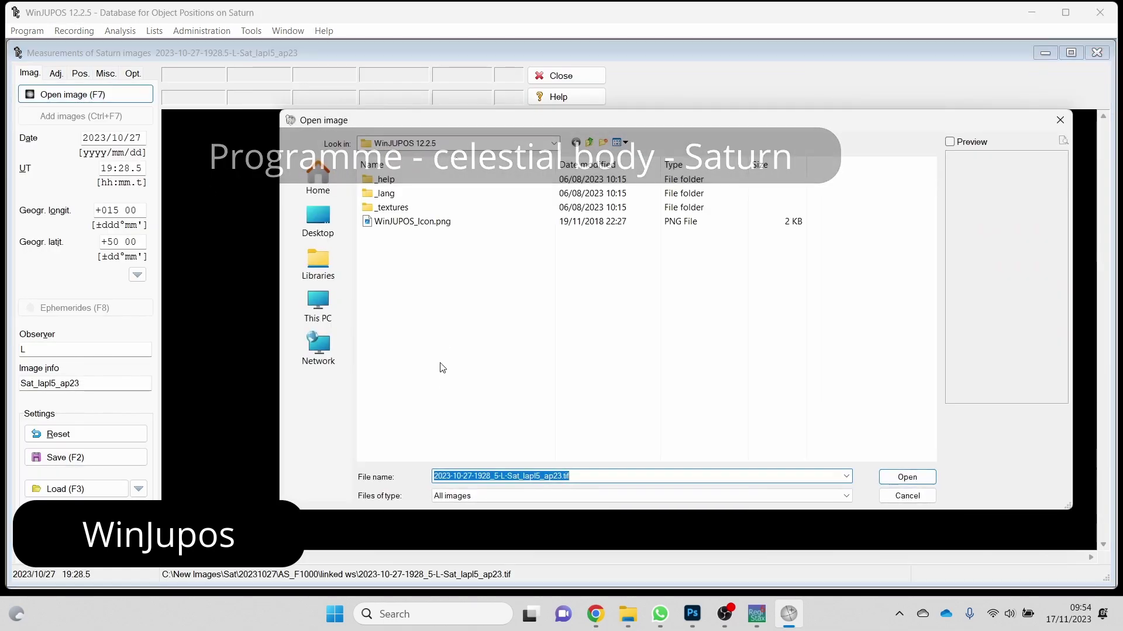
{"action": "double_click", "coordinate": [422, 240]}
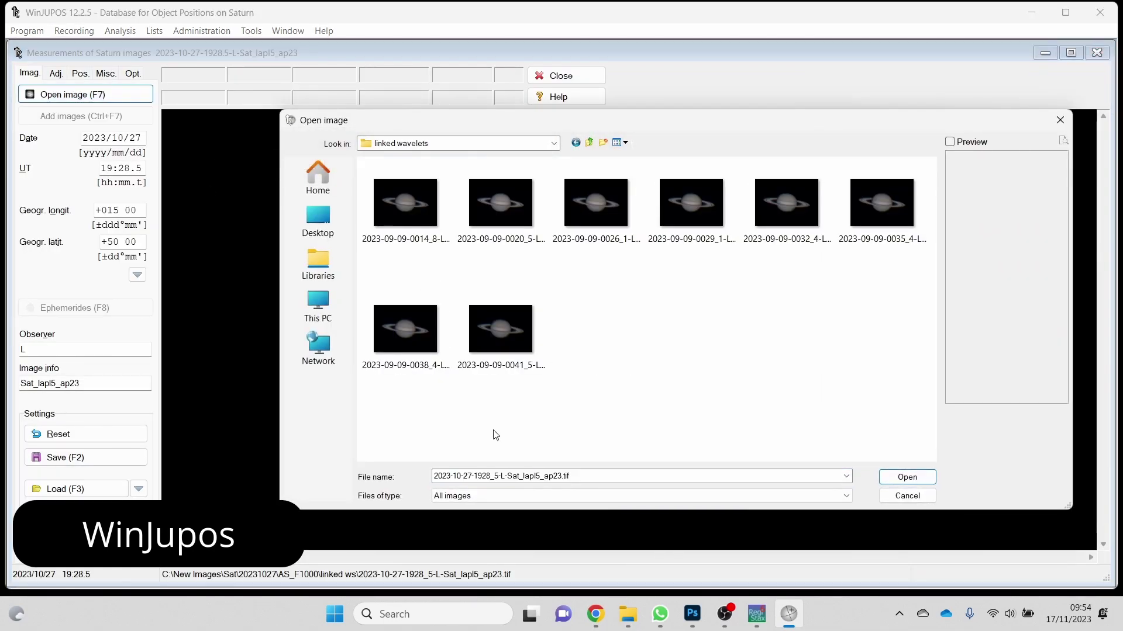
{"action": "double_click", "coordinate": [407, 192]}
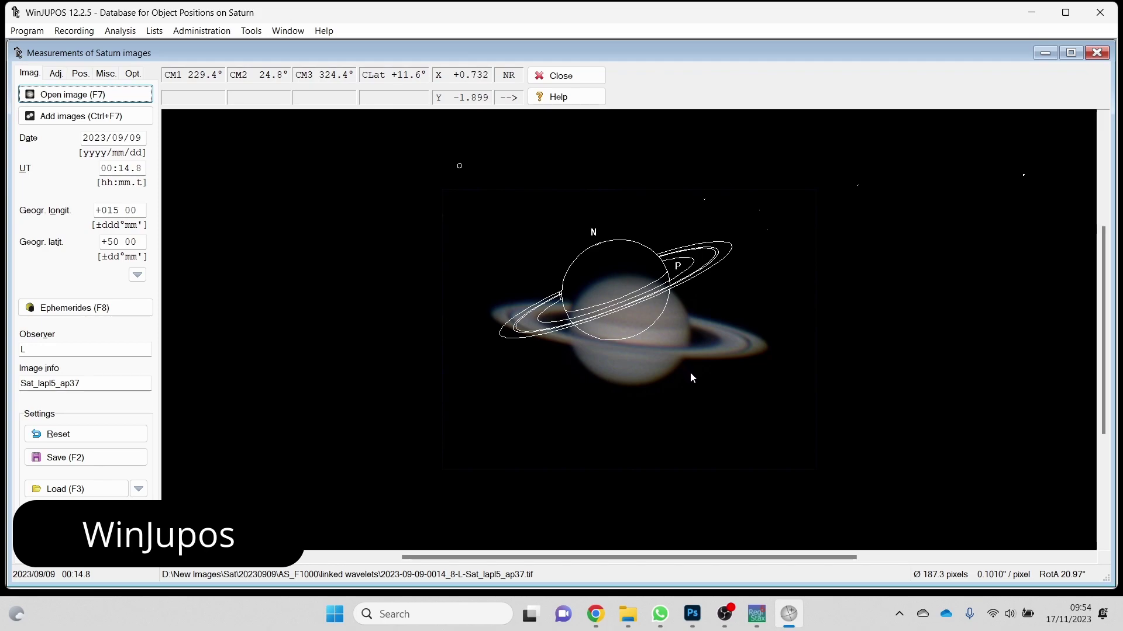
Step: Roughly size, rotate and position the outline frame over Saturn's globe and rings
{"action": "left_click", "coordinate": [56, 74]}
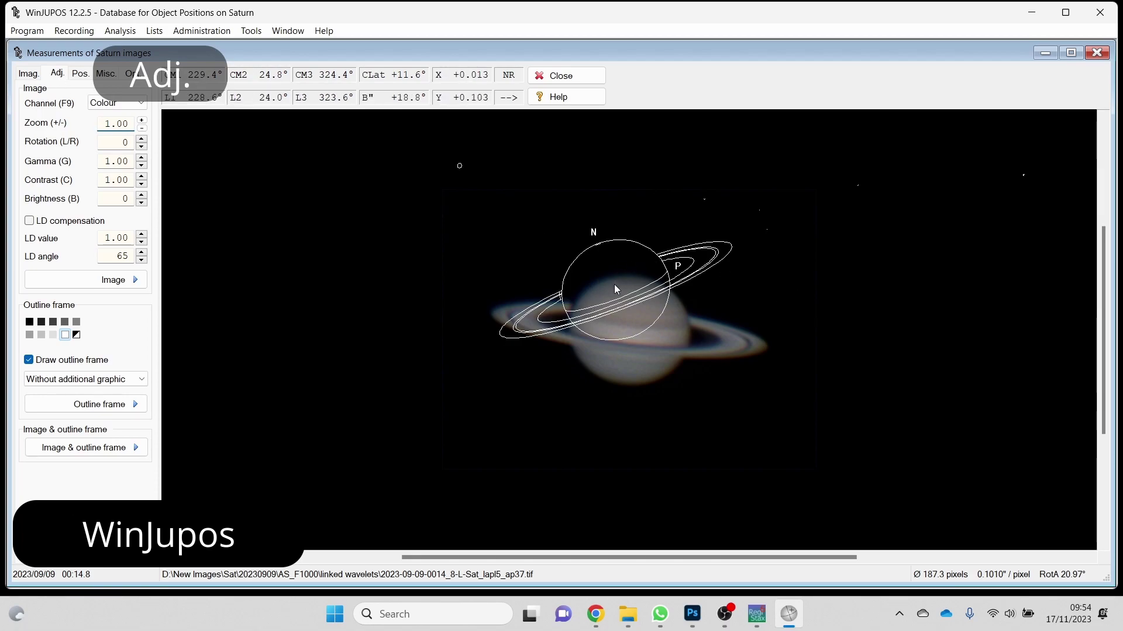
{"action": "key", "text": "Page_Up"}
{"action": "key", "text": "Page_Up"}
{"action": "key", "text": "Page_Up"}
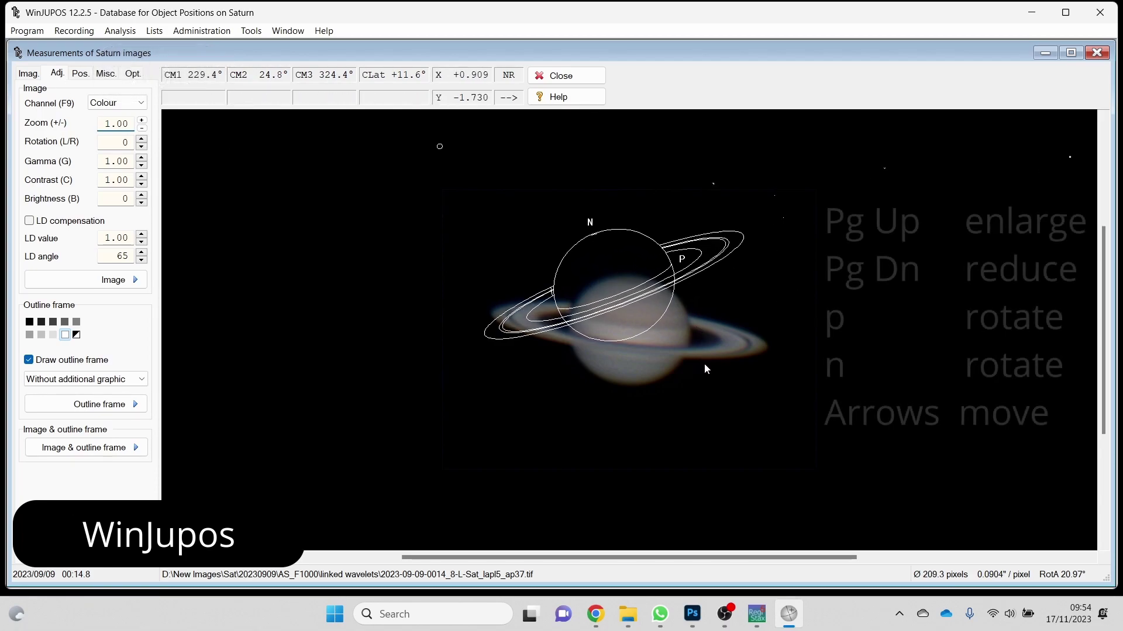
{"action": "key", "text": "Page_Down"}
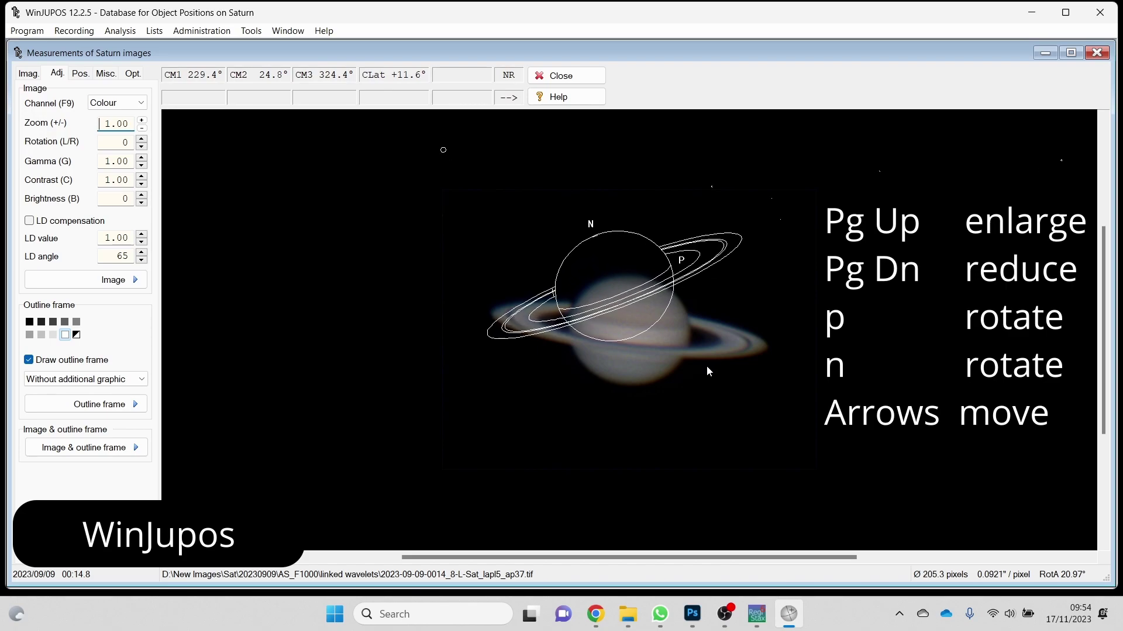
{"action": "key", "text": "Page_Down"}
{"action": "key", "text": "Page_Down"}
{"action": "key", "text": "Page_Down"}
{"action": "key", "text": "Page_Down"}
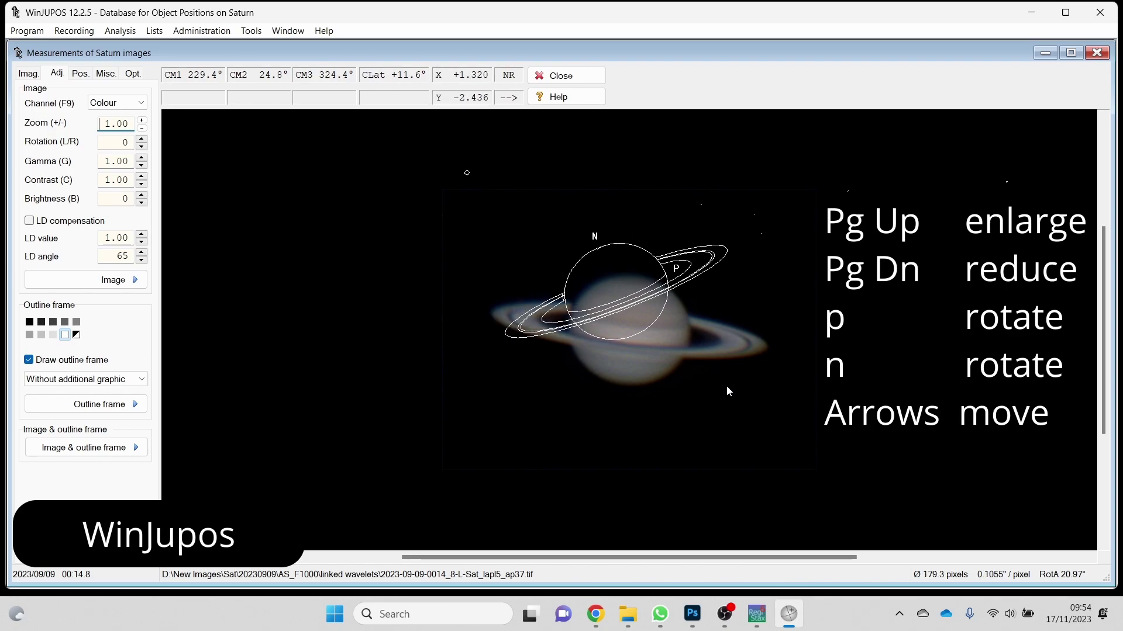
{"action": "key", "text": "p"}
{"action": "key", "text": "p"}
{"action": "key", "text": "p"}
{"action": "key", "text": "p"}
{"action": "key", "text": "p"}
{"action": "key", "text": "p"}
{"action": "key", "text": "p"}
{"action": "key", "text": "p"}
{"action": "key", "text": "p"}
{"action": "key", "text": "p"}
{"action": "key", "text": "p"}
{"action": "key", "text": "p"}
{"action": "key", "text": "p"}
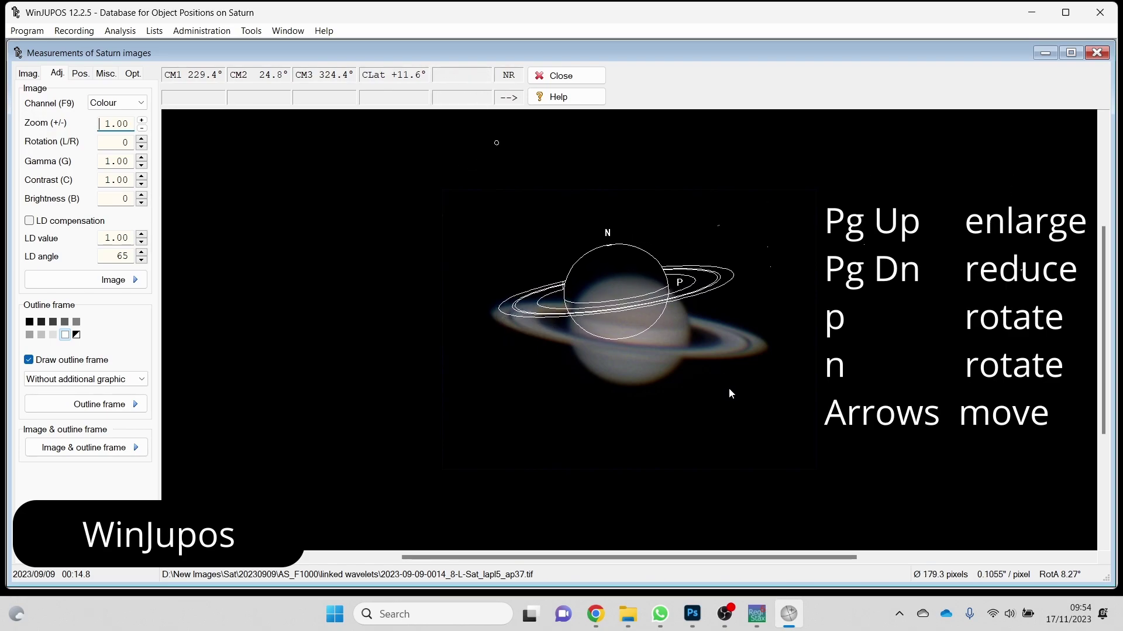
{"action": "key", "text": "p"}
{"action": "key", "text": "p"}
{"action": "key", "text": "p"}
{"action": "key", "text": "p"}
{"action": "key", "text": "p"}
{"action": "key", "text": "p"}
{"action": "key", "text": "p"}
{"action": "key", "text": "p"}
{"action": "key", "text": "p"}
{"action": "key", "text": "p"}
{"action": "key", "text": "p"}
{"action": "key", "text": "p"}
{"action": "key", "text": "p"}
{"action": "key", "text": "p"}
{"action": "key", "text": "p"}
{"action": "key", "text": "p"}
{"action": "key", "text": "p"}
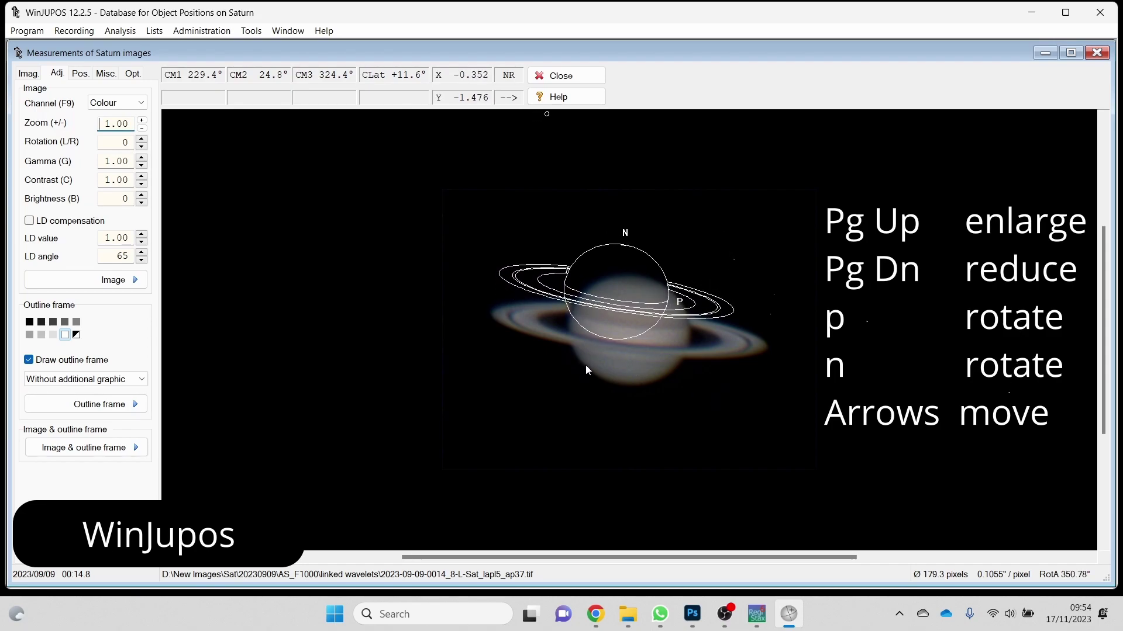
{"action": "key", "text": "Up"}
{"action": "key", "text": "Up"}
{"action": "key", "text": "Up"}
{"action": "key", "text": "Down"}
{"action": "key", "text": "Down"}
{"action": "key", "text": "Down"}
{"action": "key", "text": "Down"}
{"action": "key", "text": "Down"}
{"action": "key", "text": "Down"}
{"action": "key", "text": "Down"}
{"action": "key", "text": "Down"}
{"action": "key", "text": "Down"}
{"action": "key", "text": "Down"}
{"action": "key", "text": "Down"}
{"action": "key", "text": "Down"}
{"action": "key", "text": "Down"}
{"action": "key", "text": "Down"}
{"action": "key", "text": "Down"}
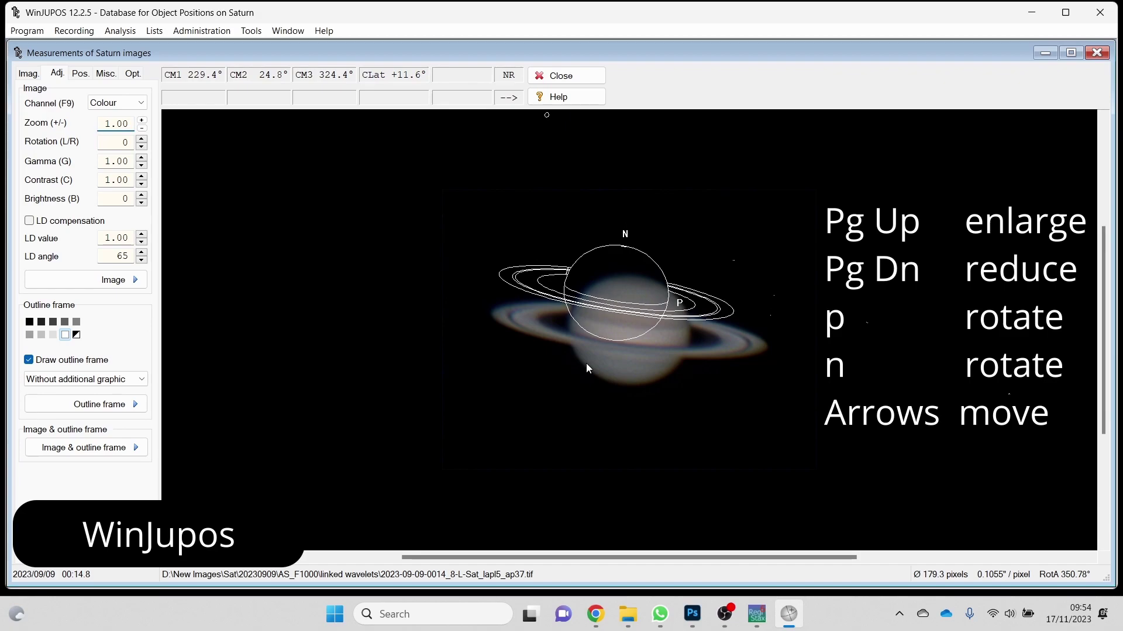
{"action": "key", "text": "Down"}
{"action": "key", "text": "Down"}
{"action": "key", "text": "Down"}
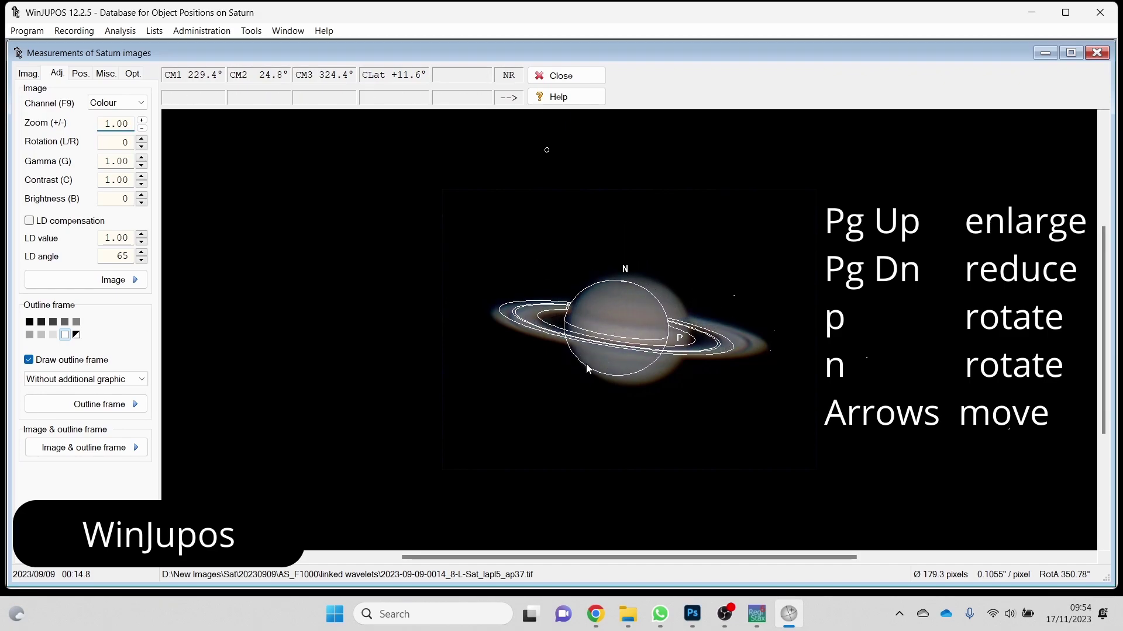
{"action": "key", "text": "Right"}
{"action": "key", "text": "Right"}
{"action": "key", "text": "Right"}
{"action": "key", "text": "Right"}
{"action": "key", "text": "Right"}
{"action": "key", "text": "Right"}
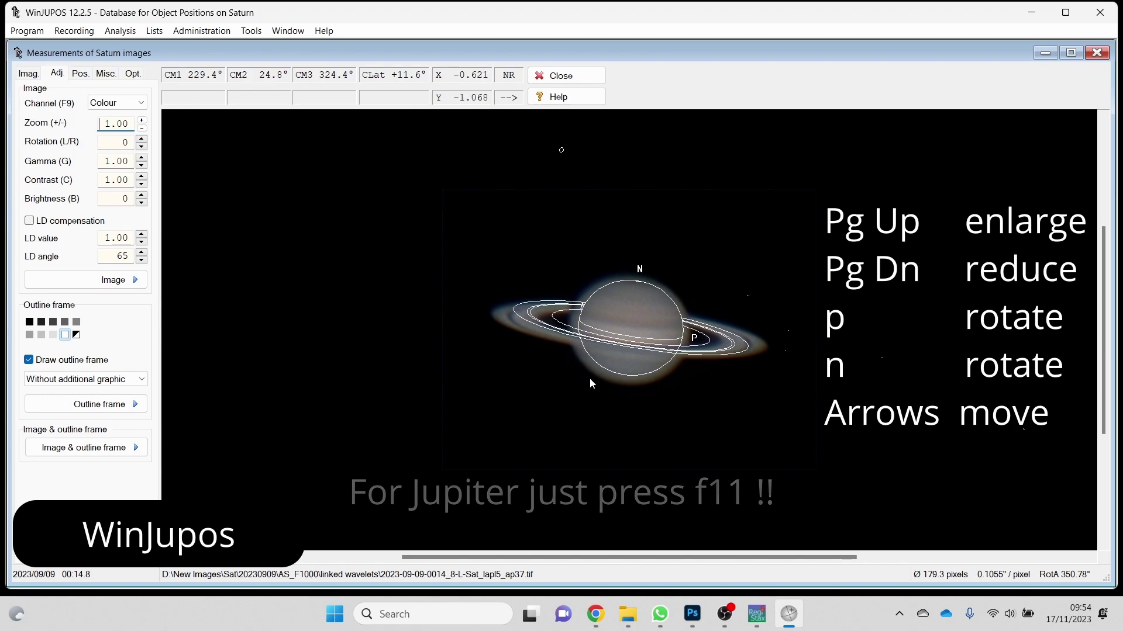
Step: Fine-tune the outline frame to about 209 pixels and 353.48° rotation on Saturn
{"action": "key", "text": "p"}
{"action": "key", "text": "p"}
{"action": "key", "text": "p"}
{"action": "key", "text": "p"}
{"action": "key", "text": "p"}
{"action": "key", "text": "p"}
{"action": "key", "text": "p"}
{"action": "key", "text": "p"}
{"action": "key", "text": "p"}
{"action": "key", "text": "p"}
{"action": "key", "text": "p"}
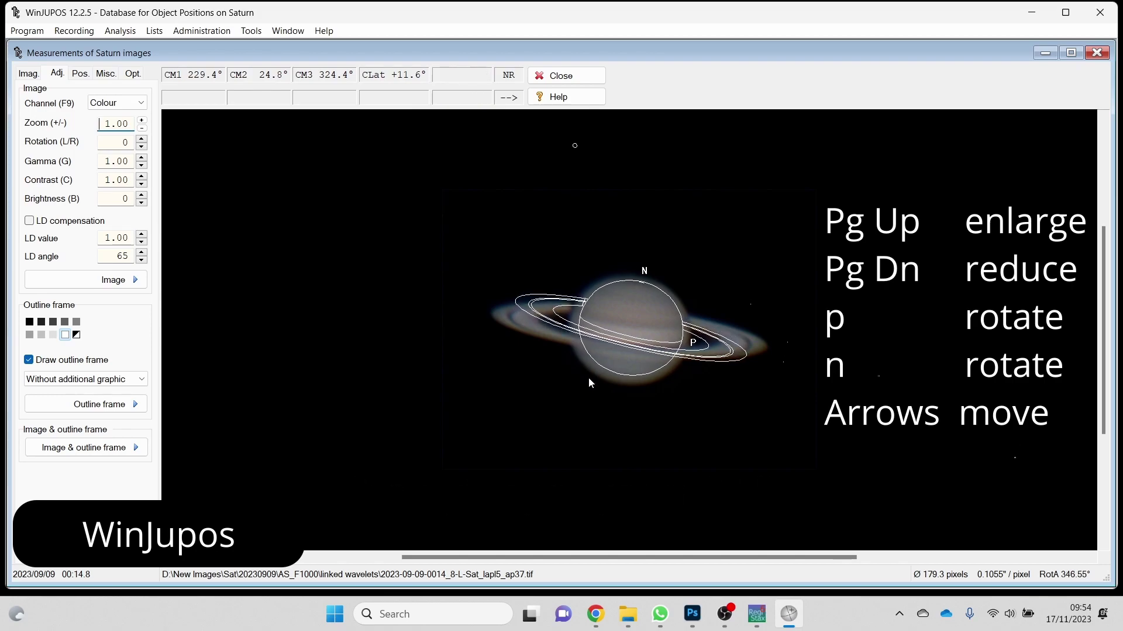
{"action": "key", "text": "n"}
{"action": "key", "text": "n"}
{"action": "key", "text": "n"}
{"action": "key", "text": "n"}
{"action": "key", "text": "n"}
{"action": "key", "text": "n"}
{"action": "key", "text": "n"}
{"action": "key", "text": "n"}
{"action": "key", "text": "n"}
{"action": "key", "text": "n"}
{"action": "key", "text": "n"}
{"action": "key", "text": "n"}
{"action": "key", "text": "n"}
{"action": "key", "text": "n"}
{"action": "key", "text": "n"}
{"action": "key", "text": "n"}
{"action": "key", "text": "n"}
{"action": "key", "text": "n"}
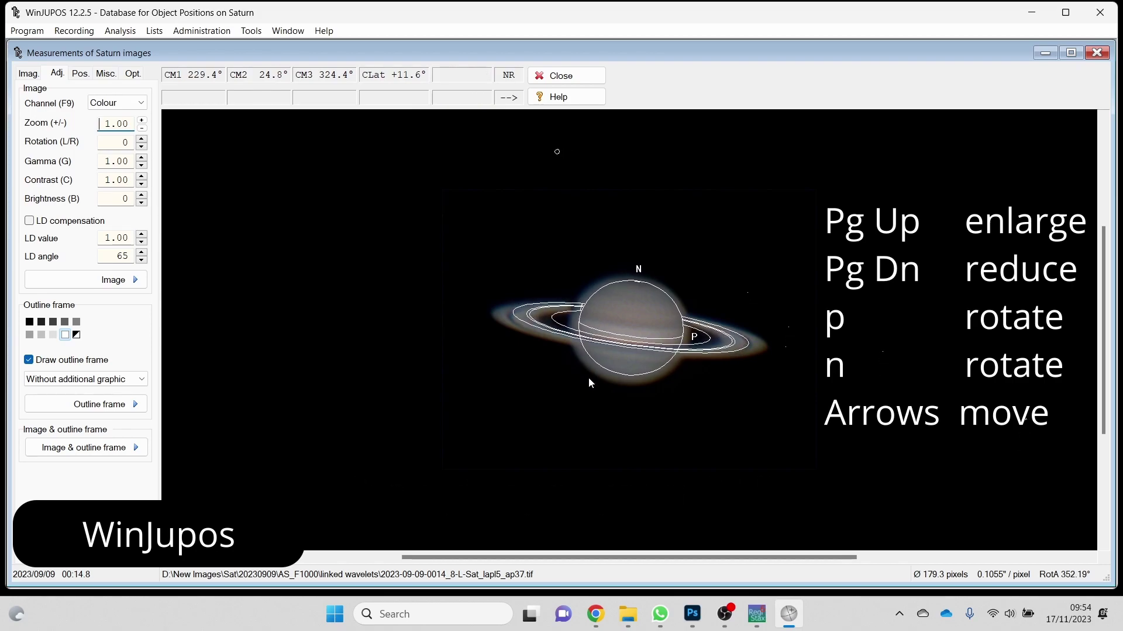
{"action": "key", "text": "Page_Up"}
{"action": "key", "text": "Page_Up"}
{"action": "key", "text": "Page_Up"}
{"action": "key", "text": "Page_Up"}
{"action": "key", "text": "Page_Up"}
{"action": "key", "text": "Page_Up"}
{"action": "key", "text": "Page_Up"}
{"action": "key", "text": "Page_Up"}
{"action": "key", "text": "Page_Up"}
{"action": "key", "text": "Page_Up"}
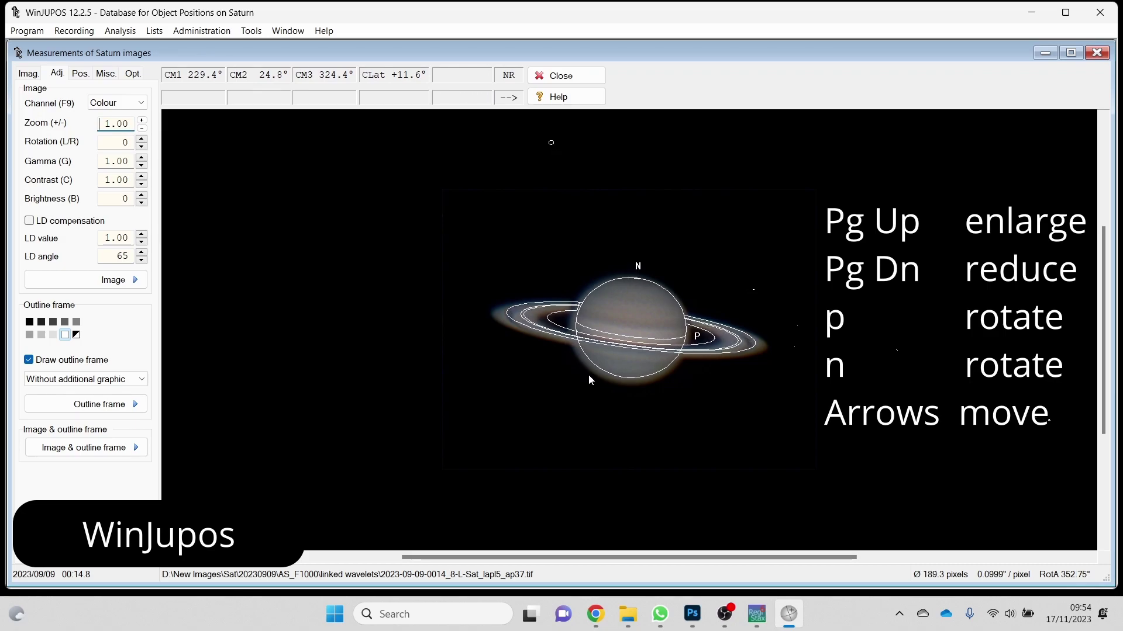
{"action": "key", "text": "Page_Up"}
{"action": "key", "text": "Page_Up"}
{"action": "key", "text": "Page_Up"}
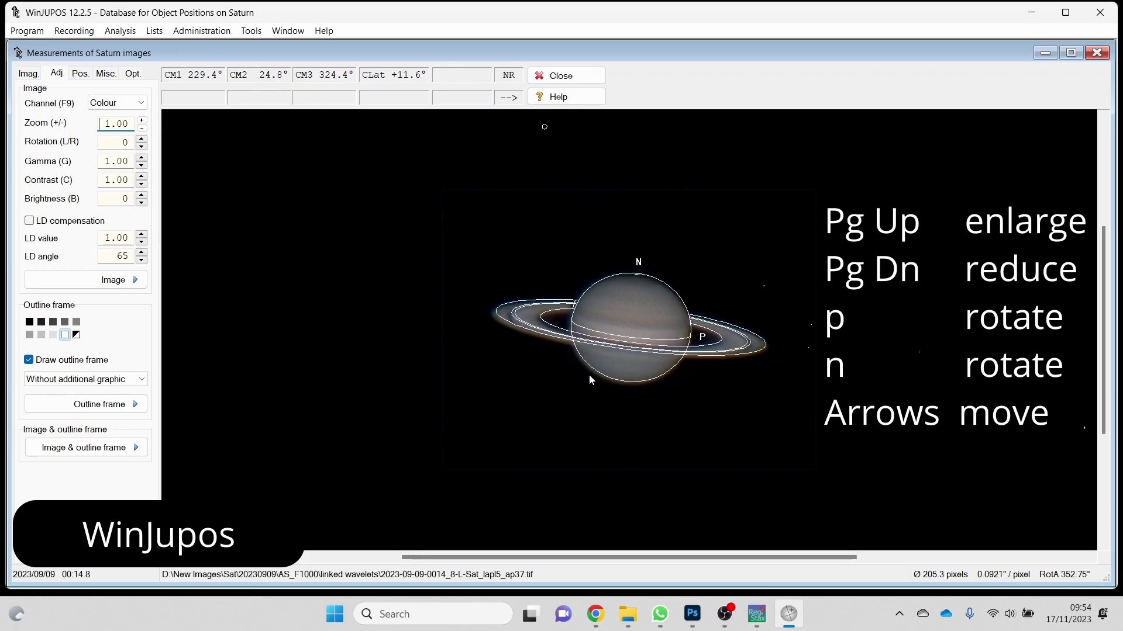
{"action": "key", "text": "Left"}
{"action": "key", "text": "Down"}
{"action": "key", "text": "Left"}
{"action": "key", "text": "Page_Up"}
{"action": "key", "text": "Page_Up"}
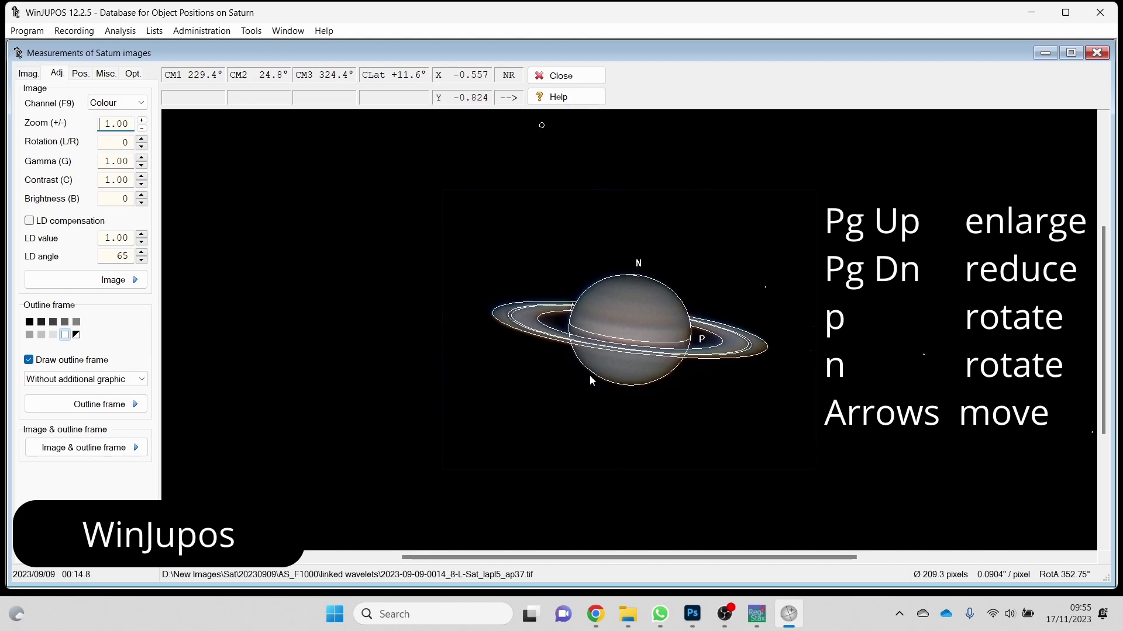
{"action": "key", "text": "Down"}
{"action": "key", "text": "Down"}
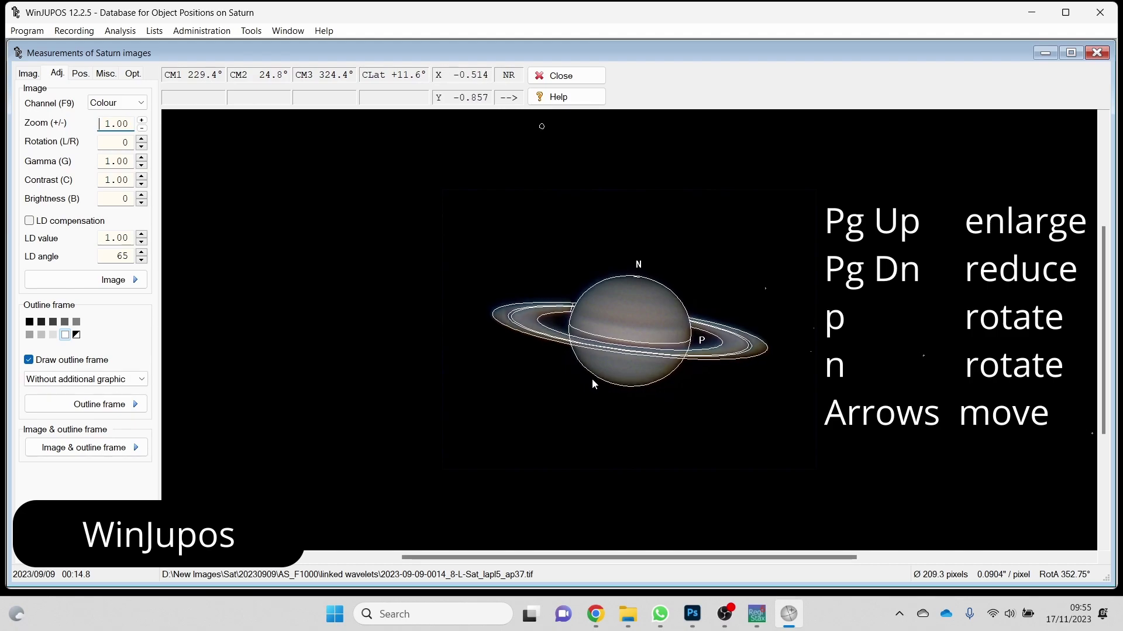
{"action": "key", "text": "p"}
{"action": "key", "text": "p"}
{"action": "key", "text": "p"}
Step: Save the 0014 image's measurement settings into the WinJupos folder
{"action": "key", "text": "Up"}
{"action": "key", "text": "Up"}
{"action": "key", "text": "Up"}
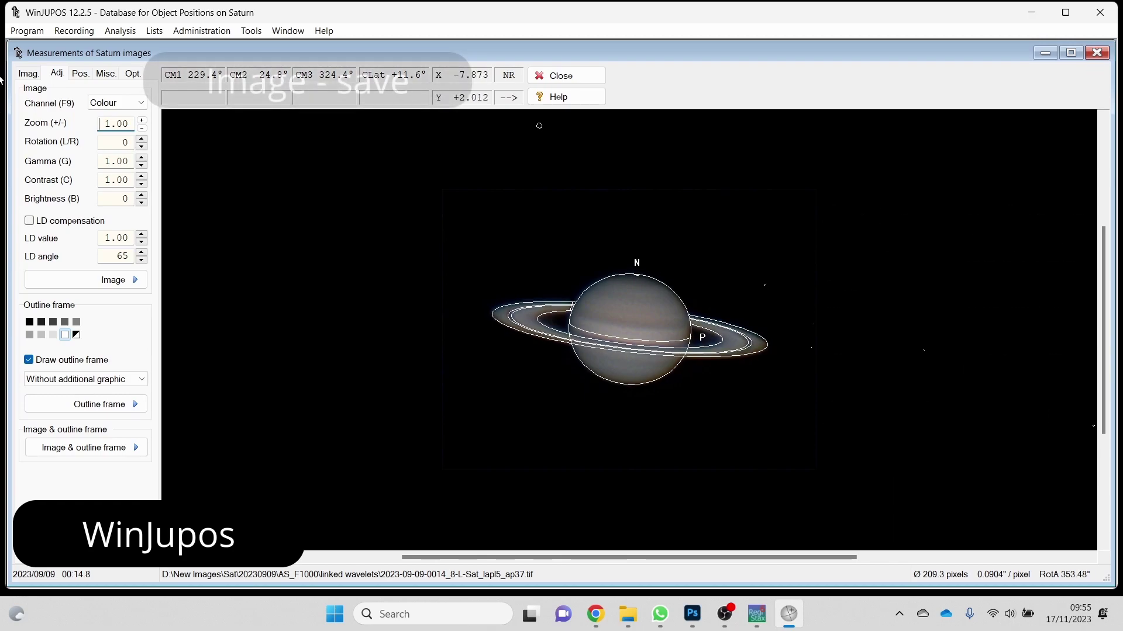
{"action": "left_click", "coordinate": [29, 74]}
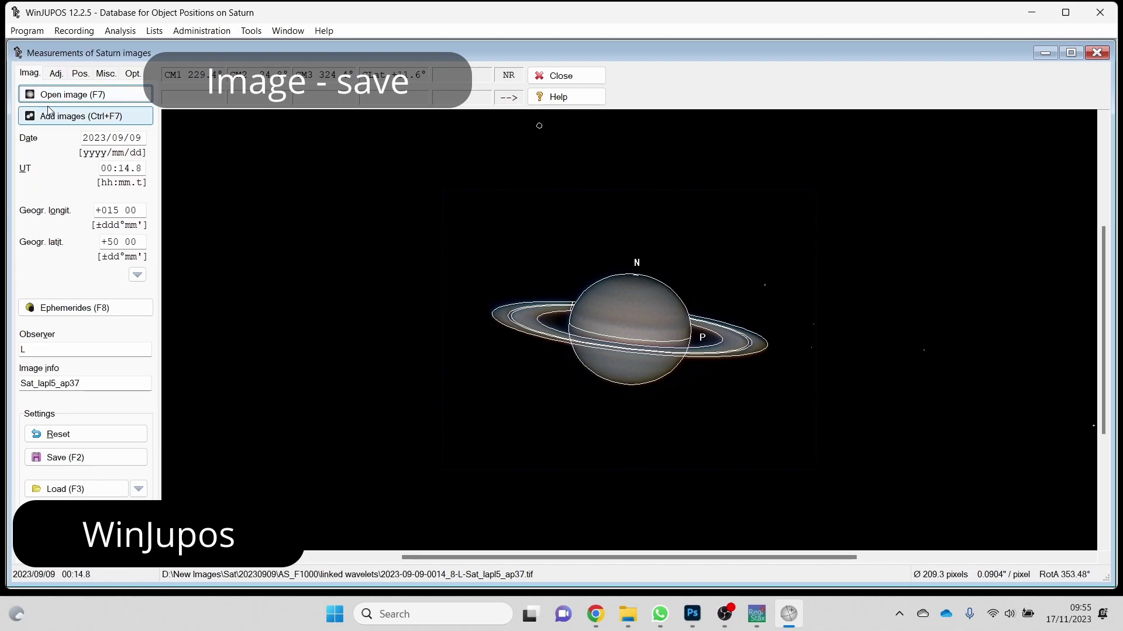
{"action": "left_click", "coordinate": [78, 458]}
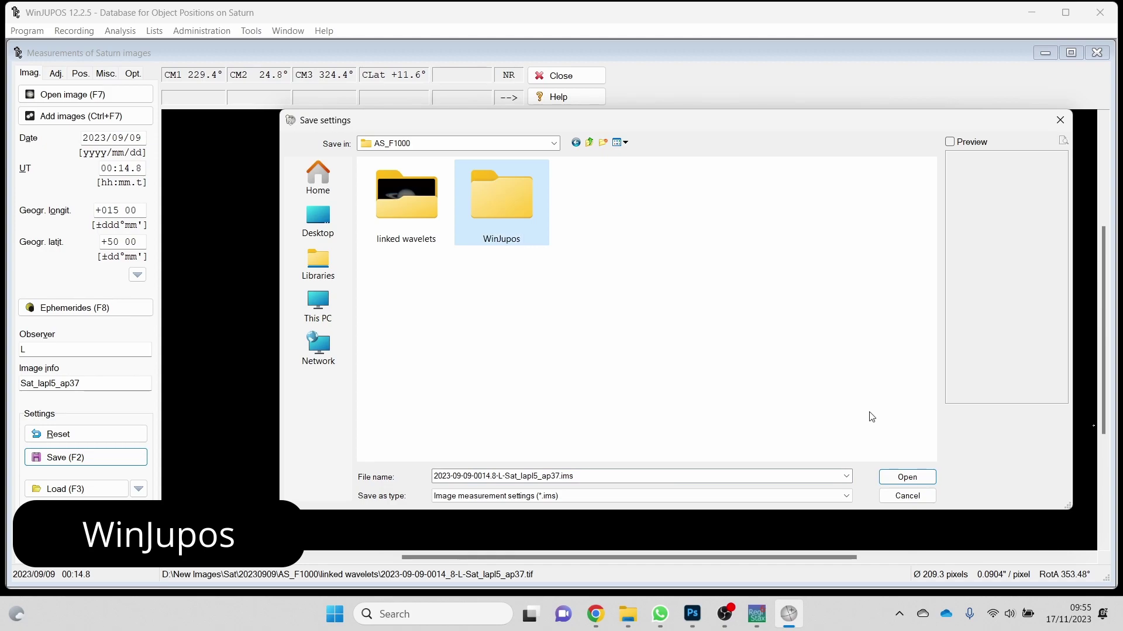
{"action": "left_click", "coordinate": [898, 477]}
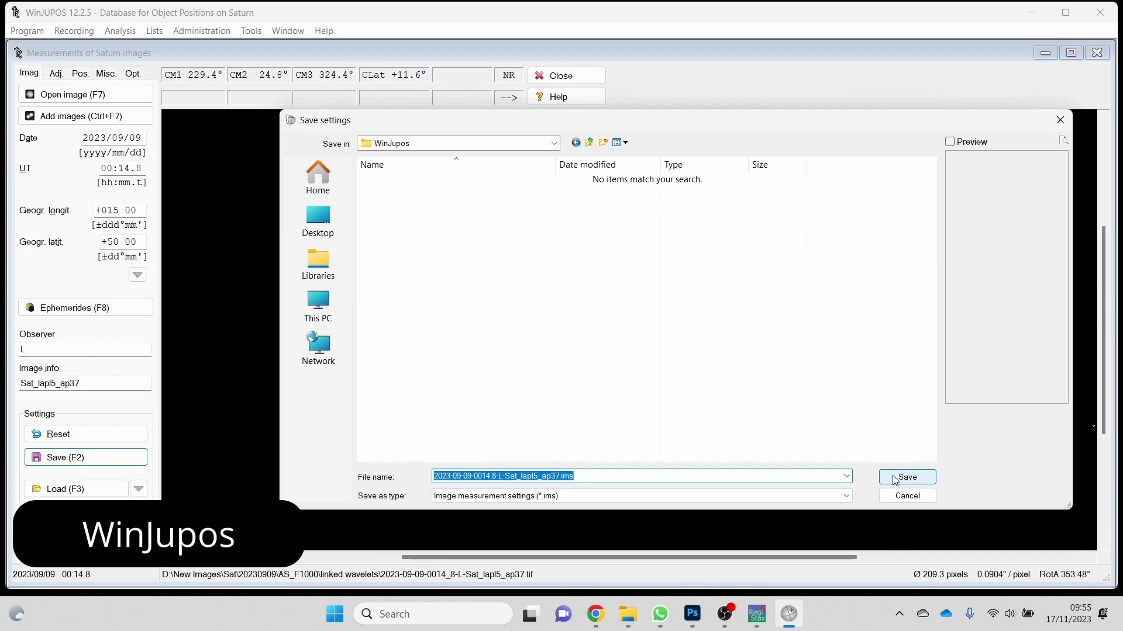
{"action": "left_click", "coordinate": [898, 477]}
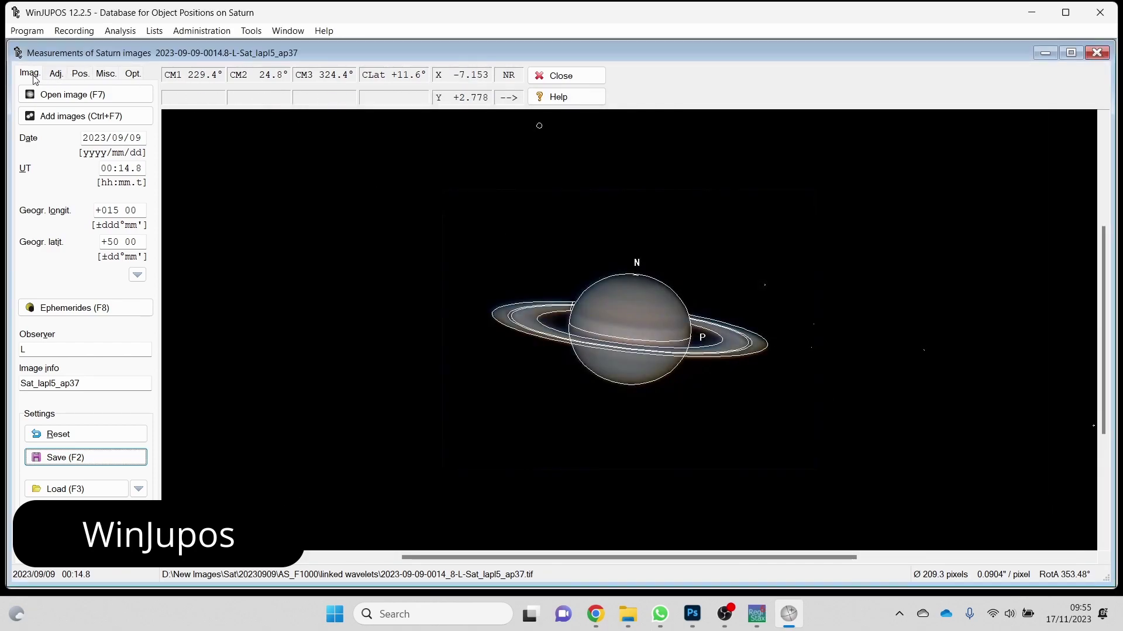
Step: Load the 0020 Saturn image and save its settings with the default name
{"action": "left_click", "coordinate": [88, 94]}
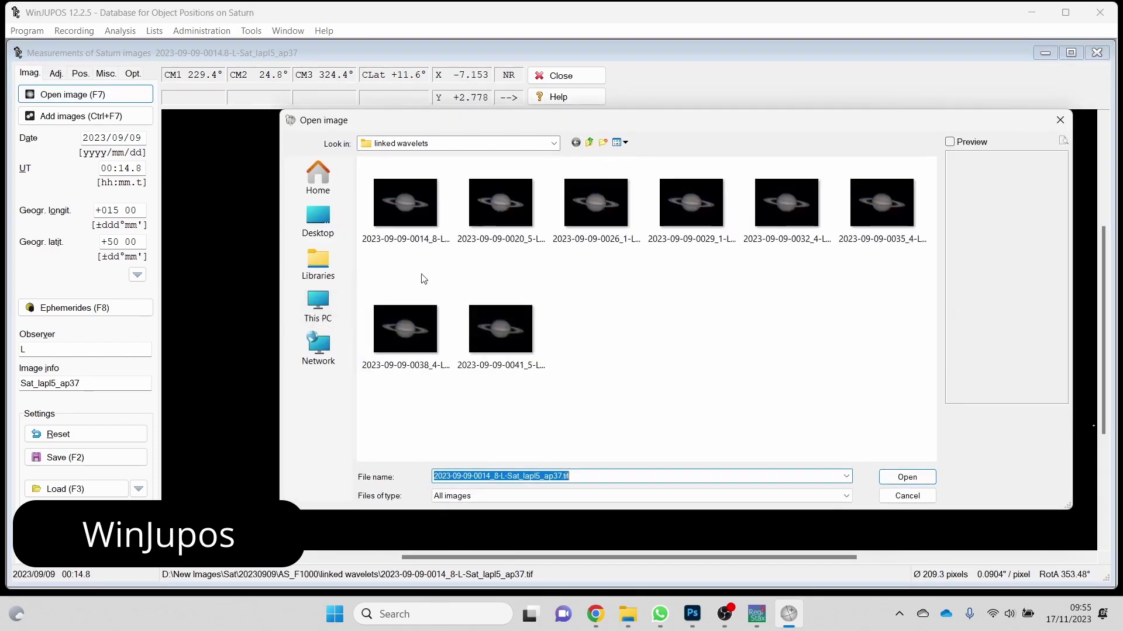
{"action": "left_click", "coordinate": [538, 208]}
{"action": "double_click", "coordinate": [538, 206]}
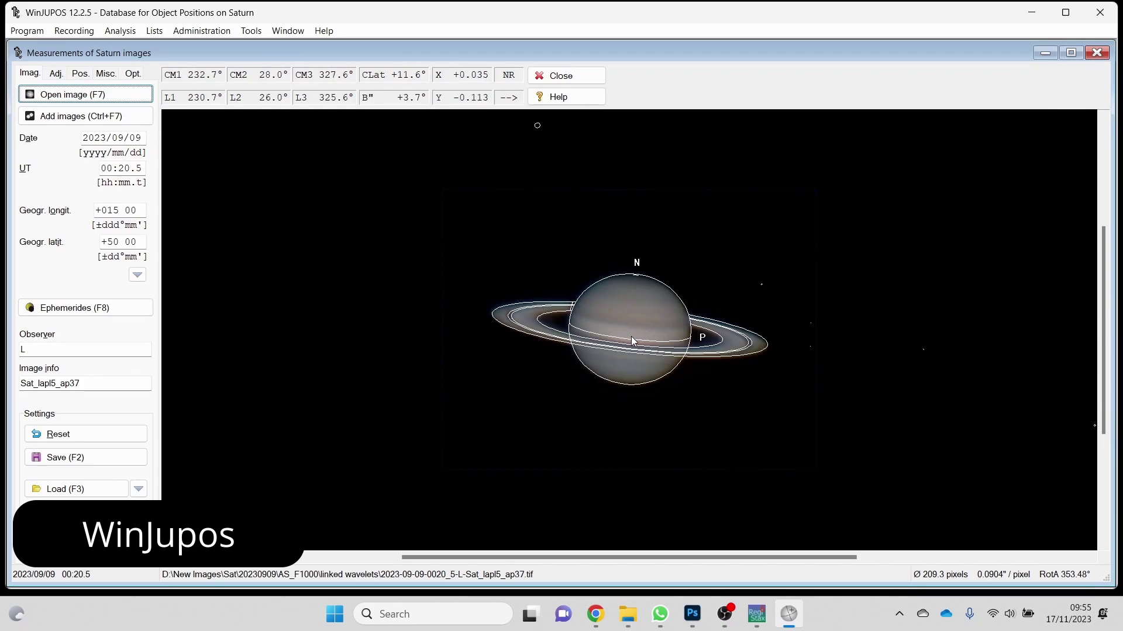
{"action": "key", "text": "F2"}
{"action": "key", "text": "Return"}
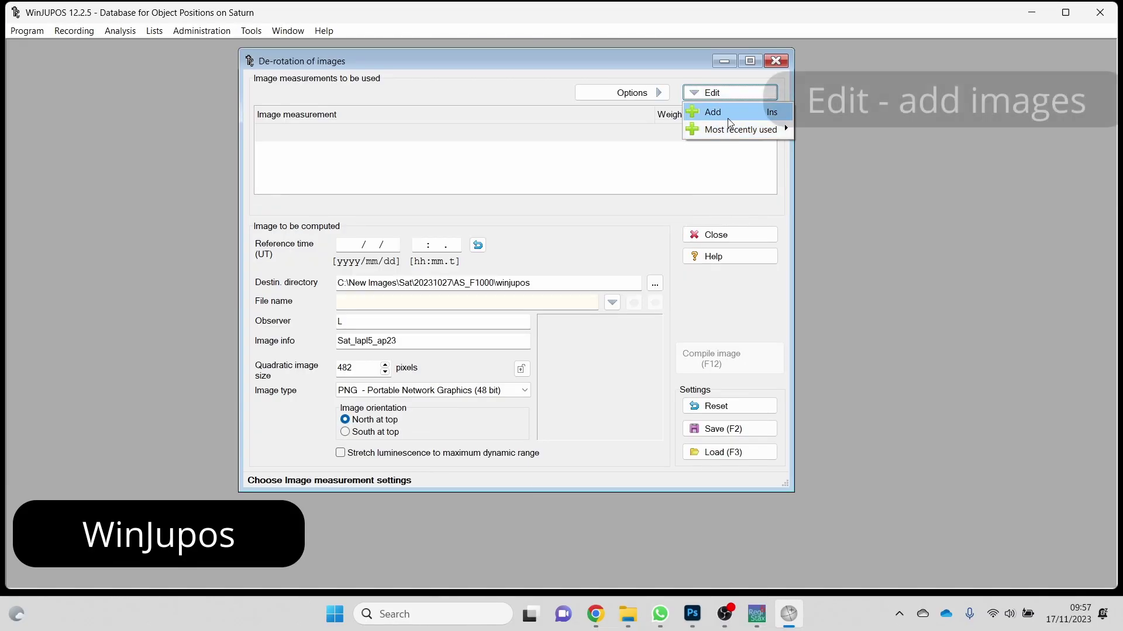
Step: Add all eight Saturn .ims measurements to the de-rotation list and compile the image
{"action": "left_click", "coordinate": [713, 112]}
{"action": "left_click", "coordinate": [507, 180]}
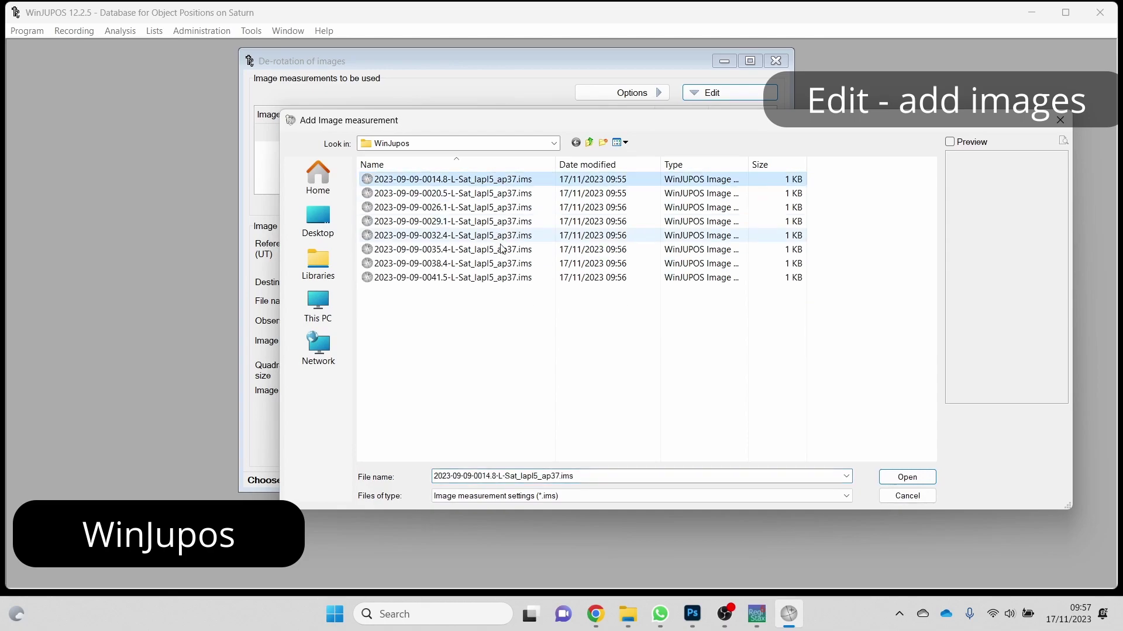
{"action": "left_click", "coordinate": [501, 277], "text": "shift"}
{"action": "left_click", "coordinate": [882, 477]}
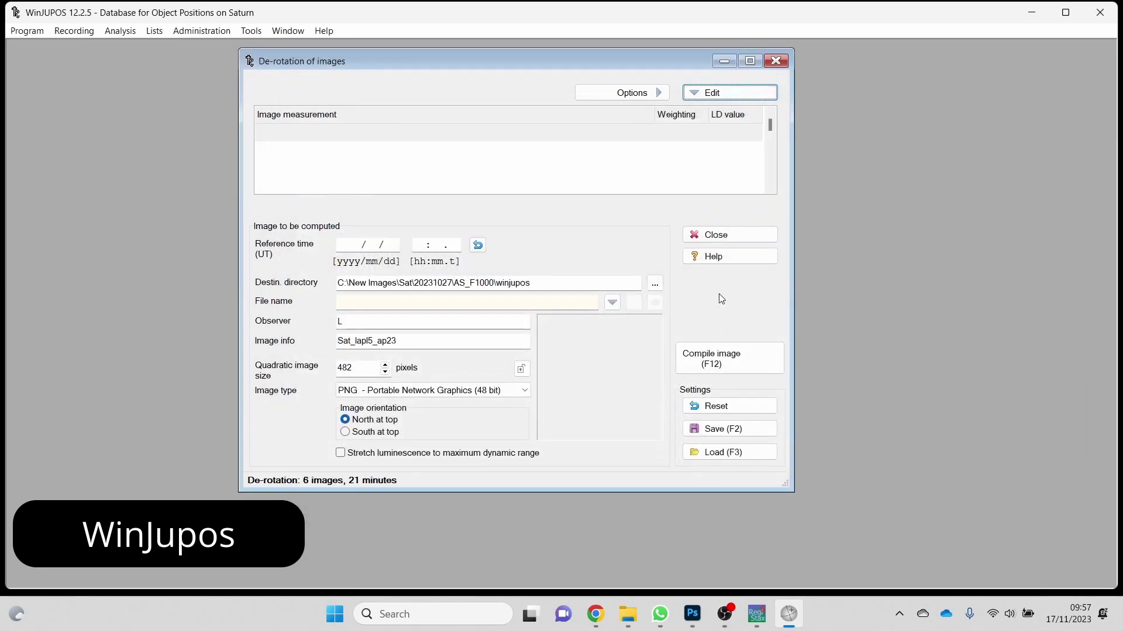
{"action": "left_click", "coordinate": [744, 353]}
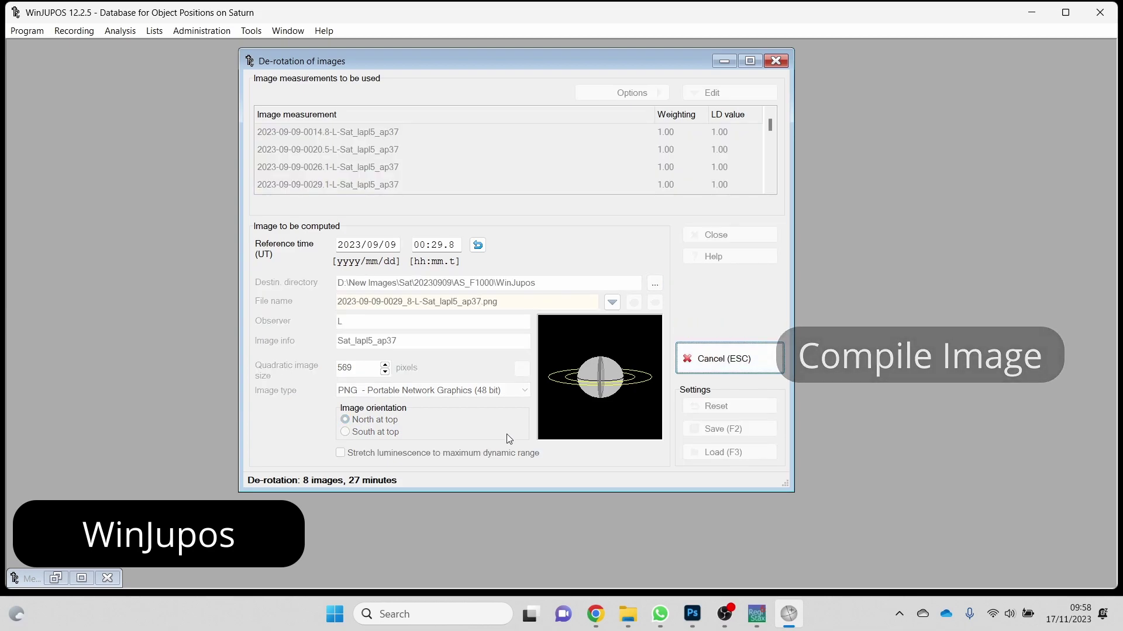